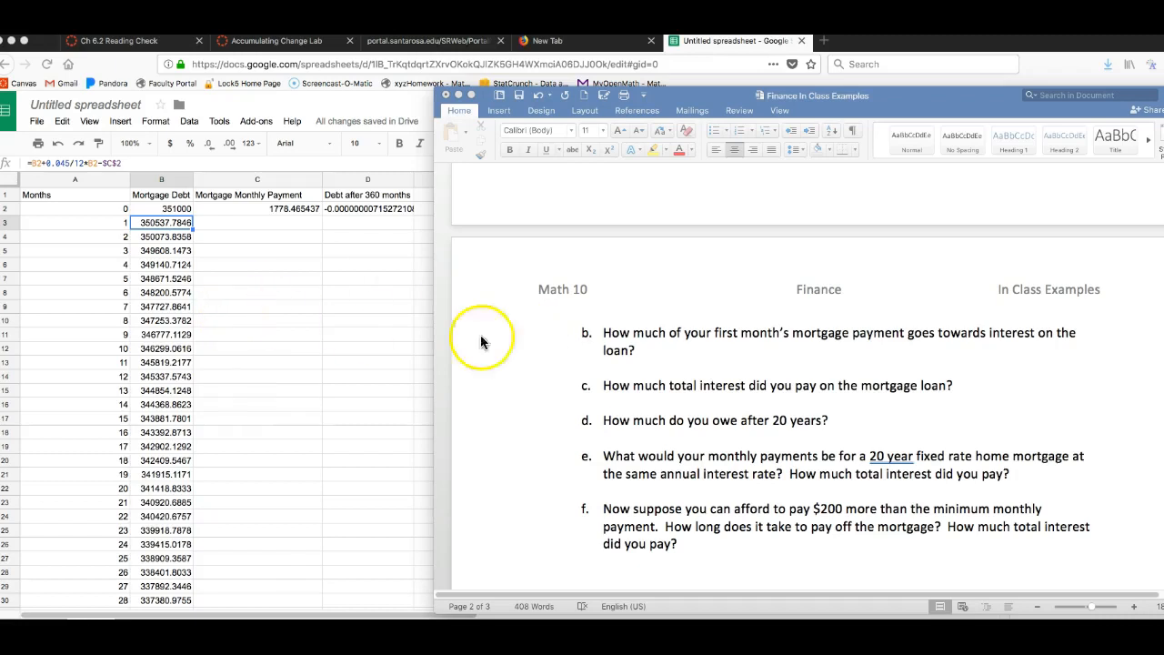
- Review the dream home mortgage problem, from its setup and the worked solution of part a through question b
scroll(650, 427, up, 10)
scroll(650, 427, up, 2)
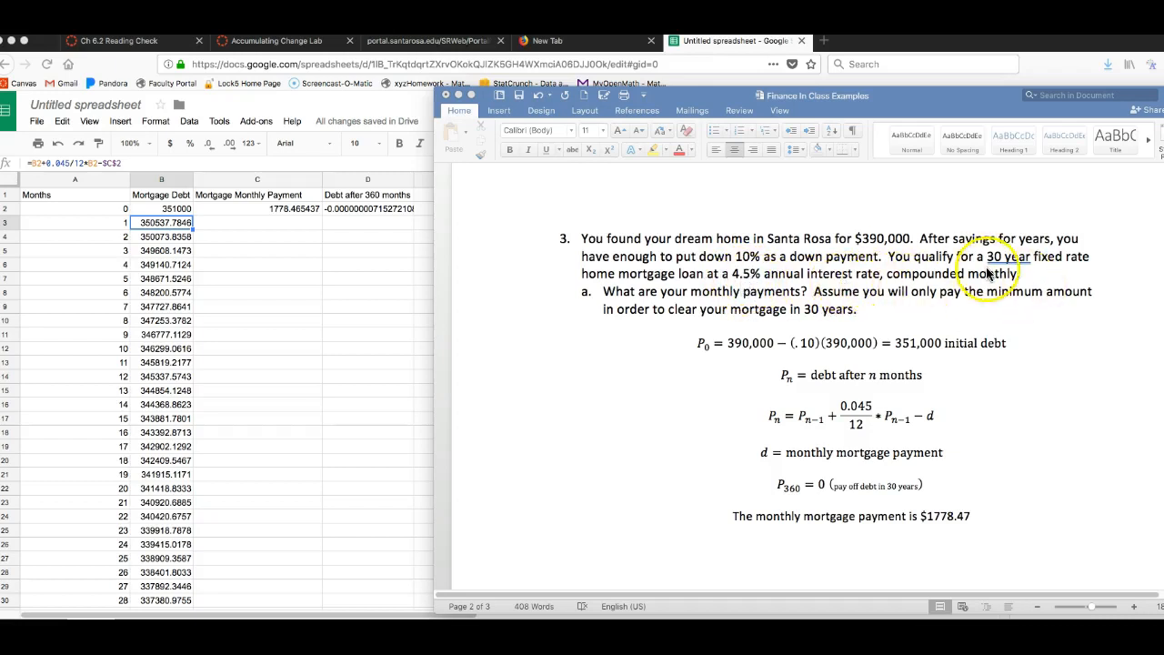
scroll(967, 338, down, 1)
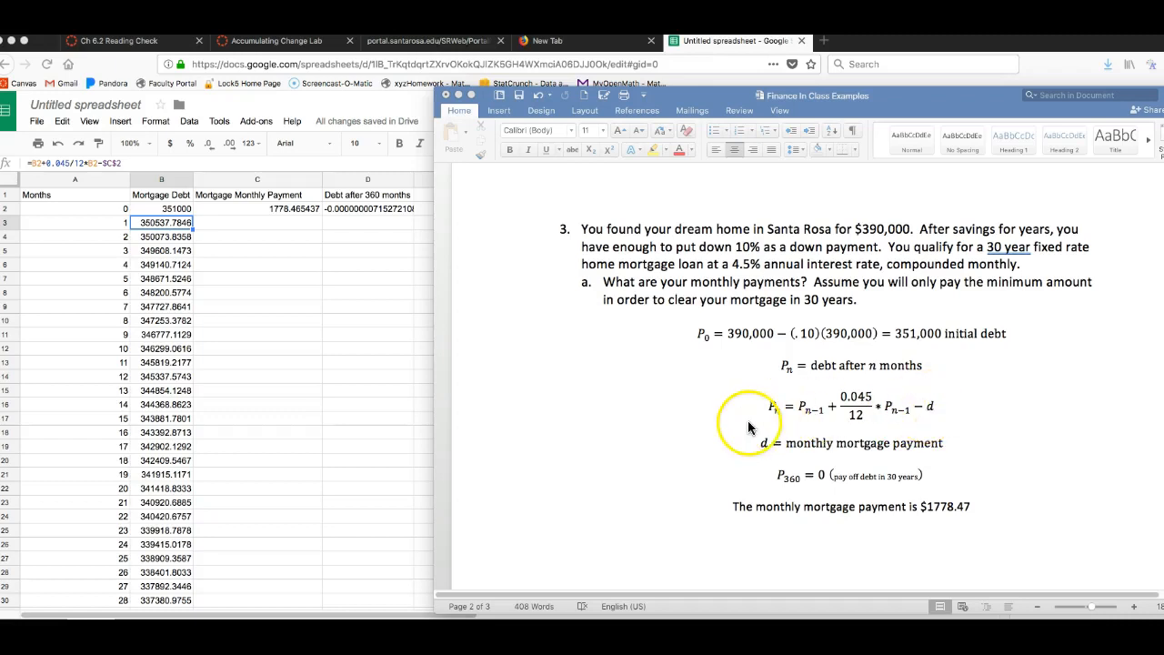
scroll(751, 423, down, 1)
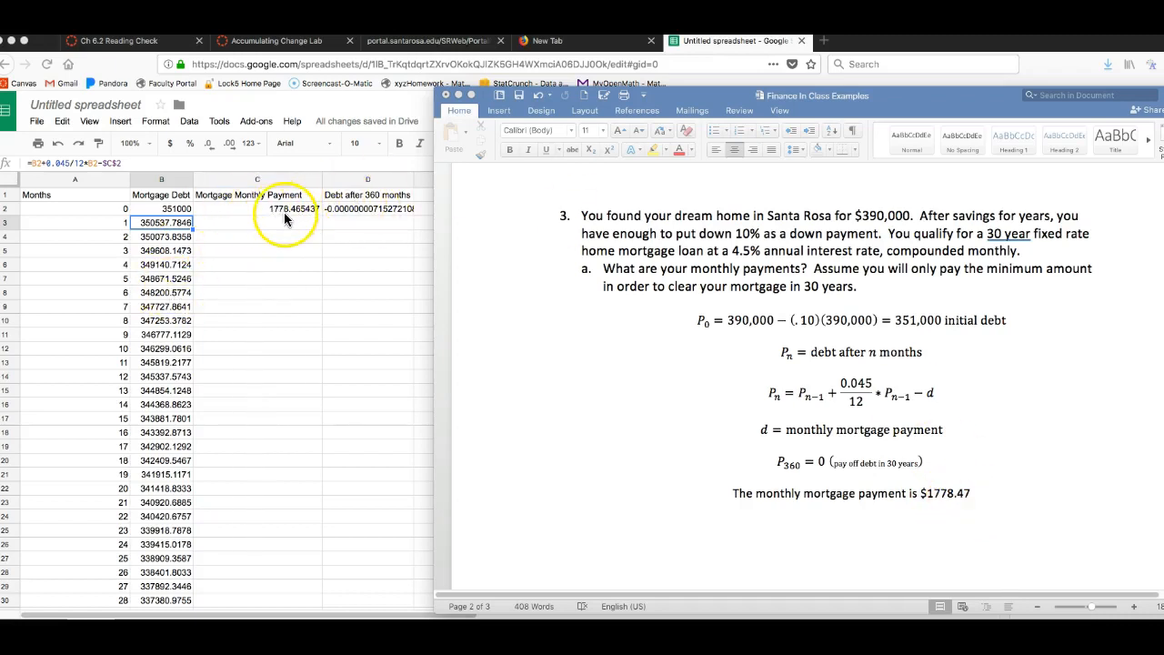
scroll(656, 376, down, 2)
scroll(656, 382, down, 4)
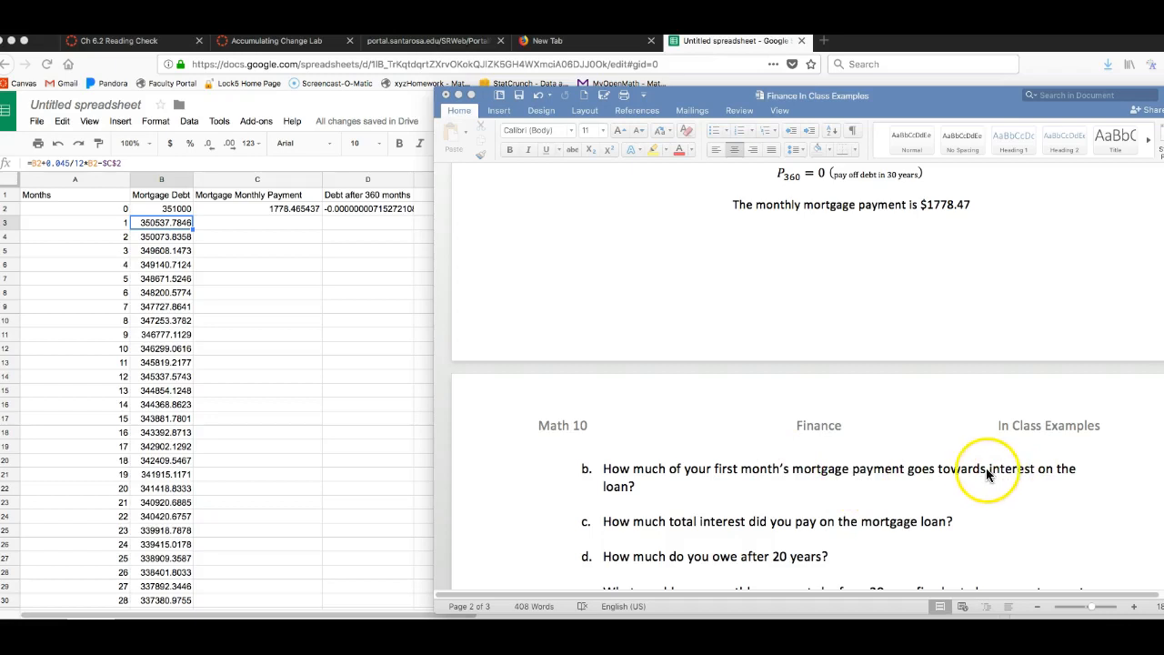
click(697, 489)
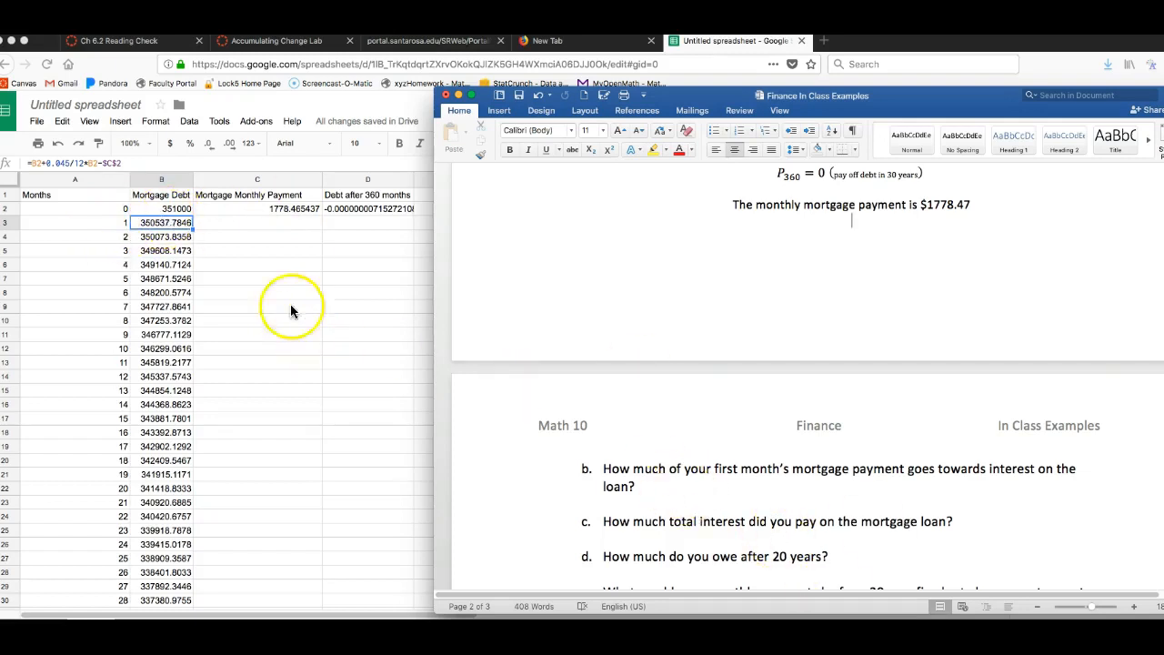
- Switch to the Google Sheets spreadsheet and enter =B2-B3 in C4 to compute the first month's reduction in debt
click(246, 230)
click(247, 228)
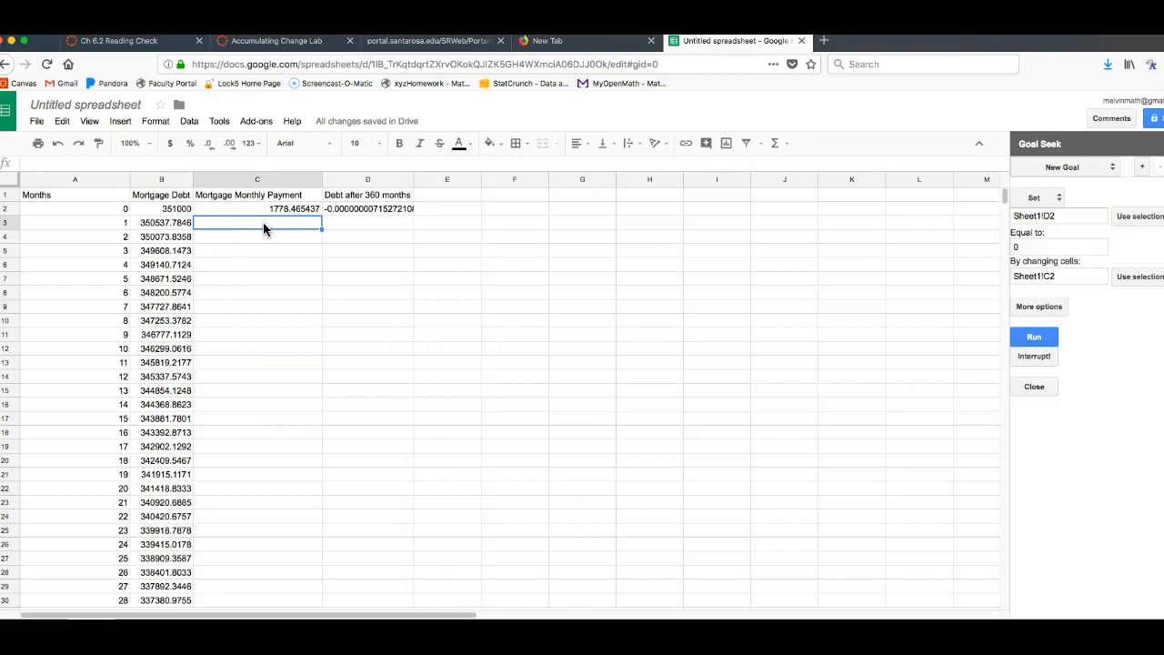
double_click(263, 226)
key(Return)
text(=)
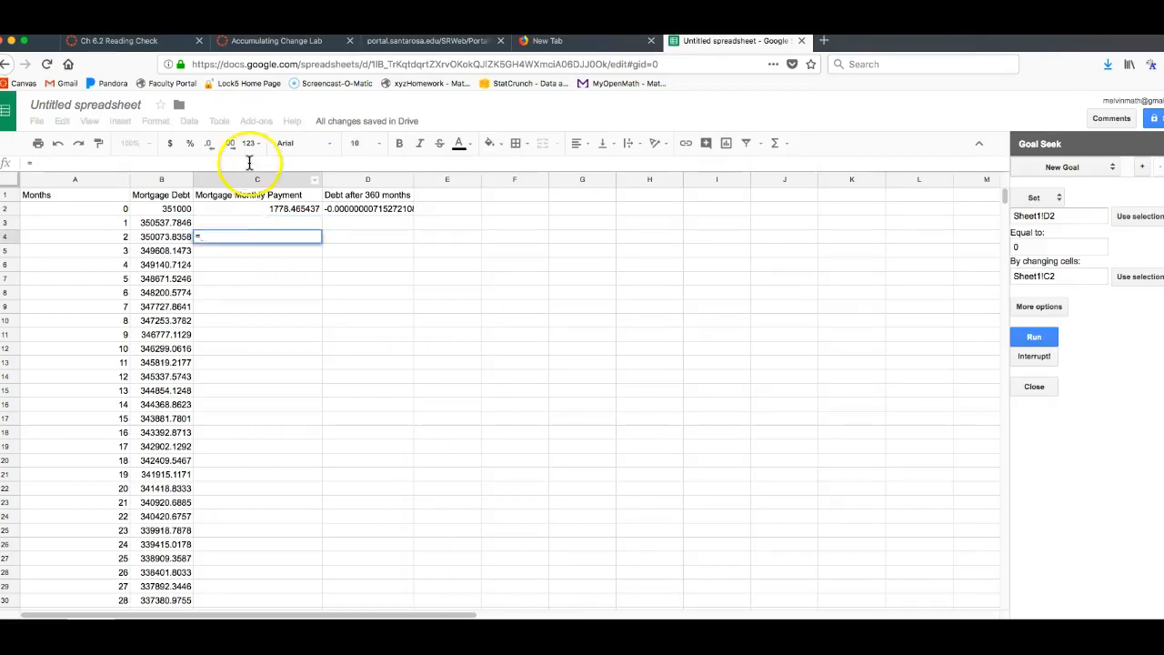
click(164, 211)
text(-)
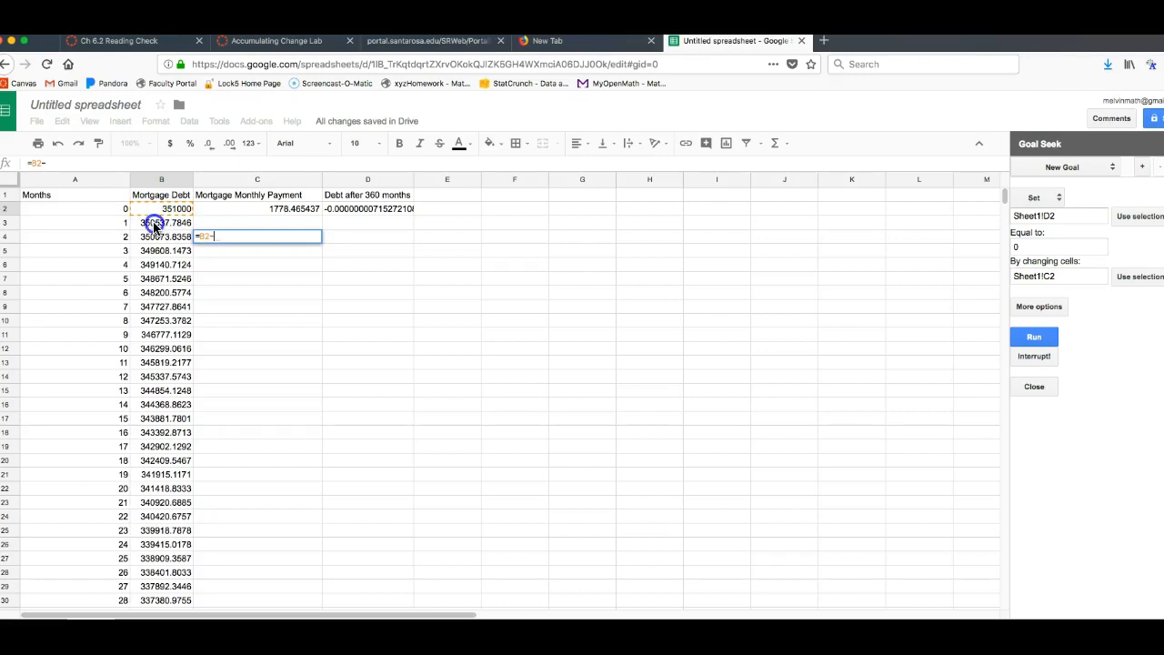
click(155, 226)
key(Return)
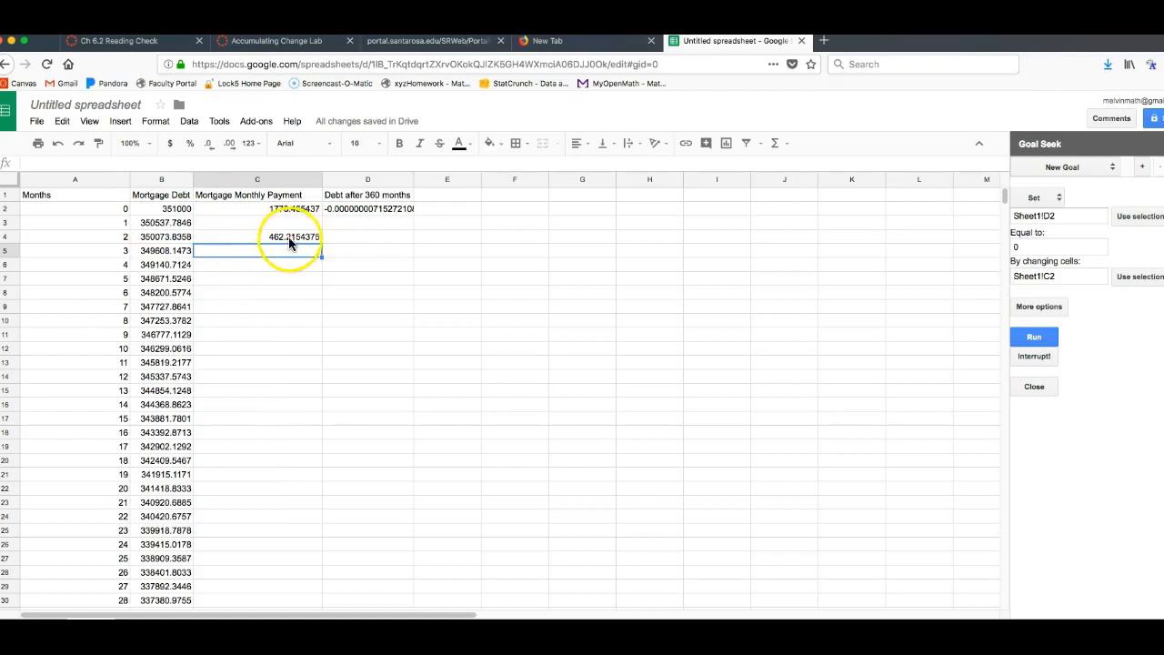
- Label the result in D4 "Amount went towards balance." and widen column D to fit its text
click(337, 239)
text(Amount went towa)
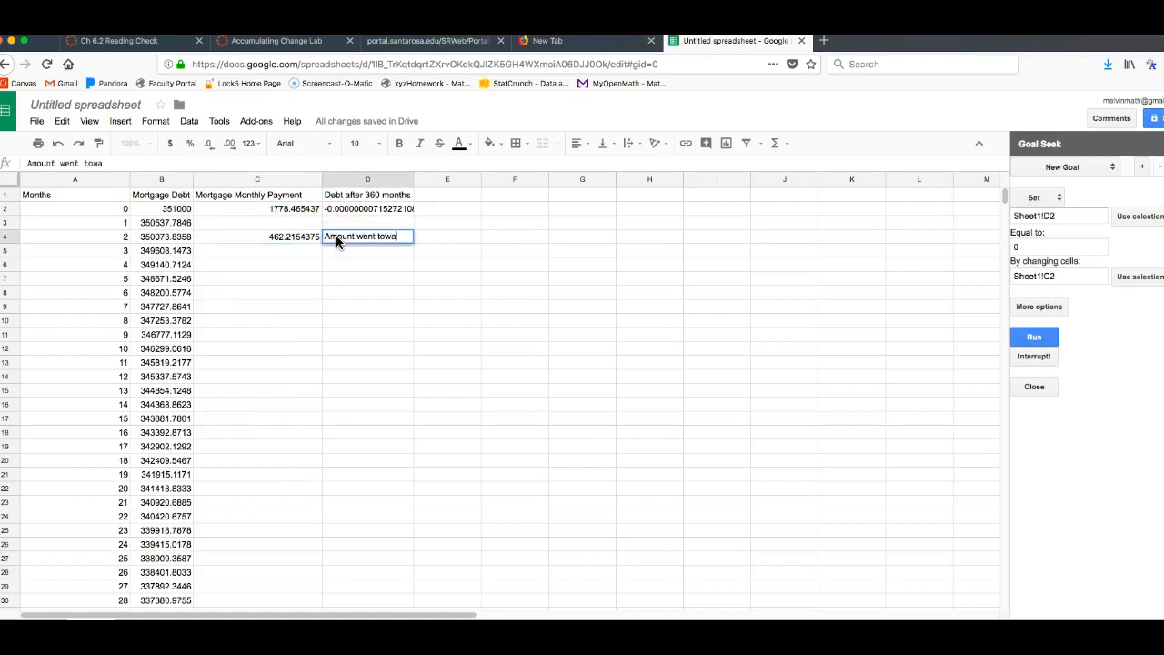
text(rds balance.)
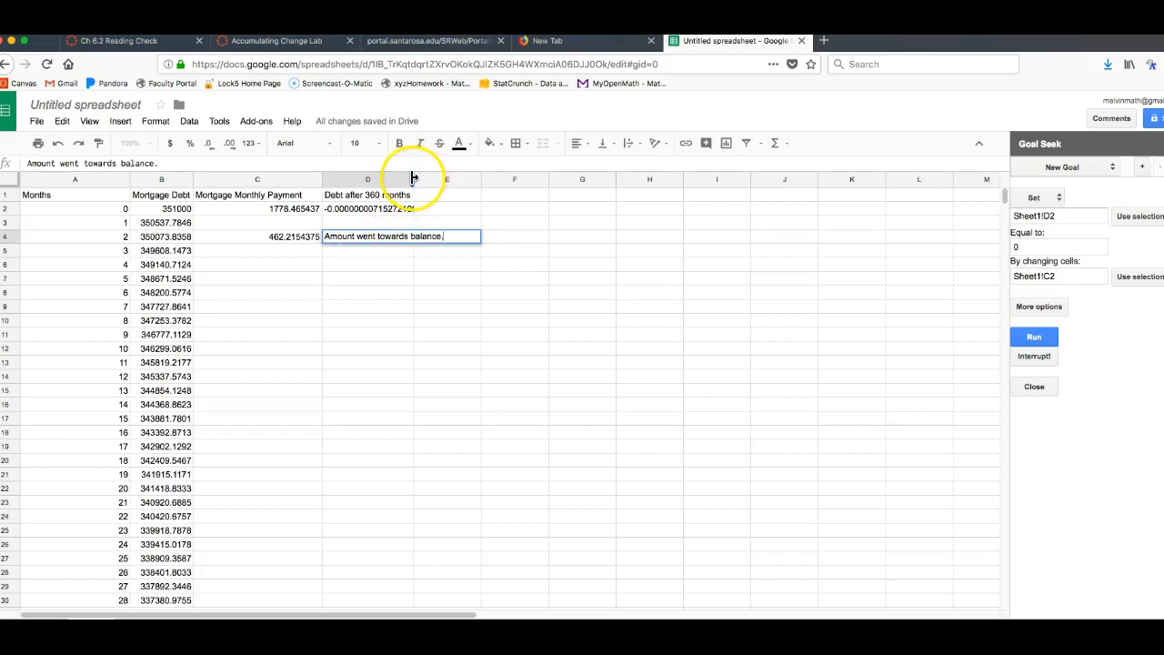
drag(413, 178, 424, 179)
click(284, 237)
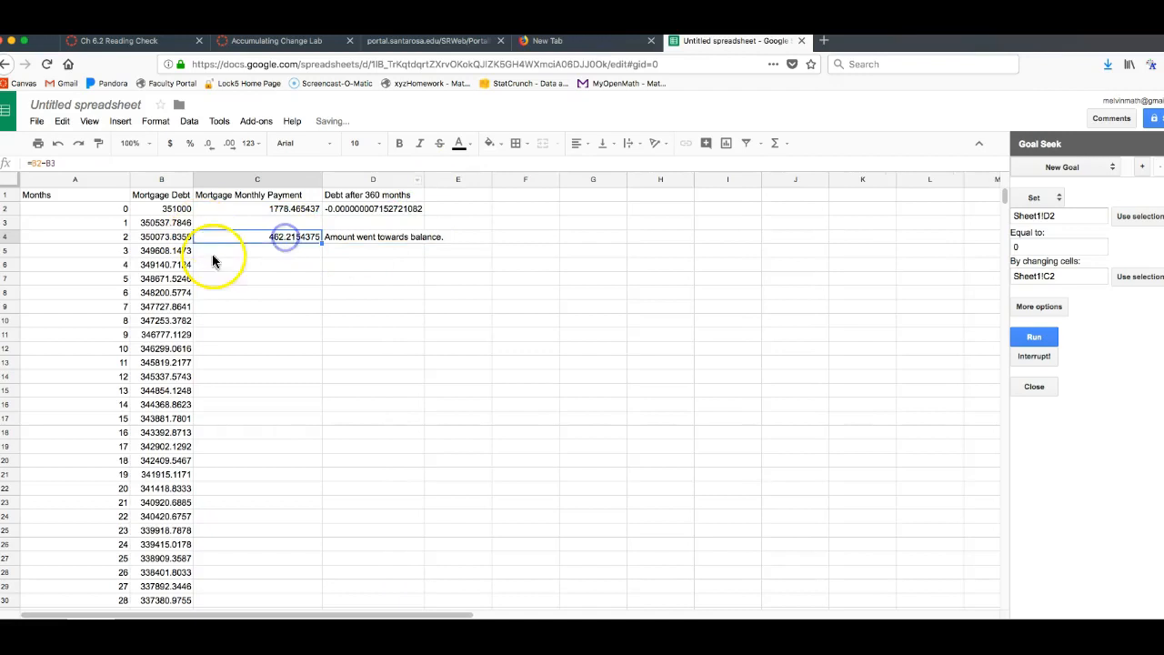
click(104, 162)
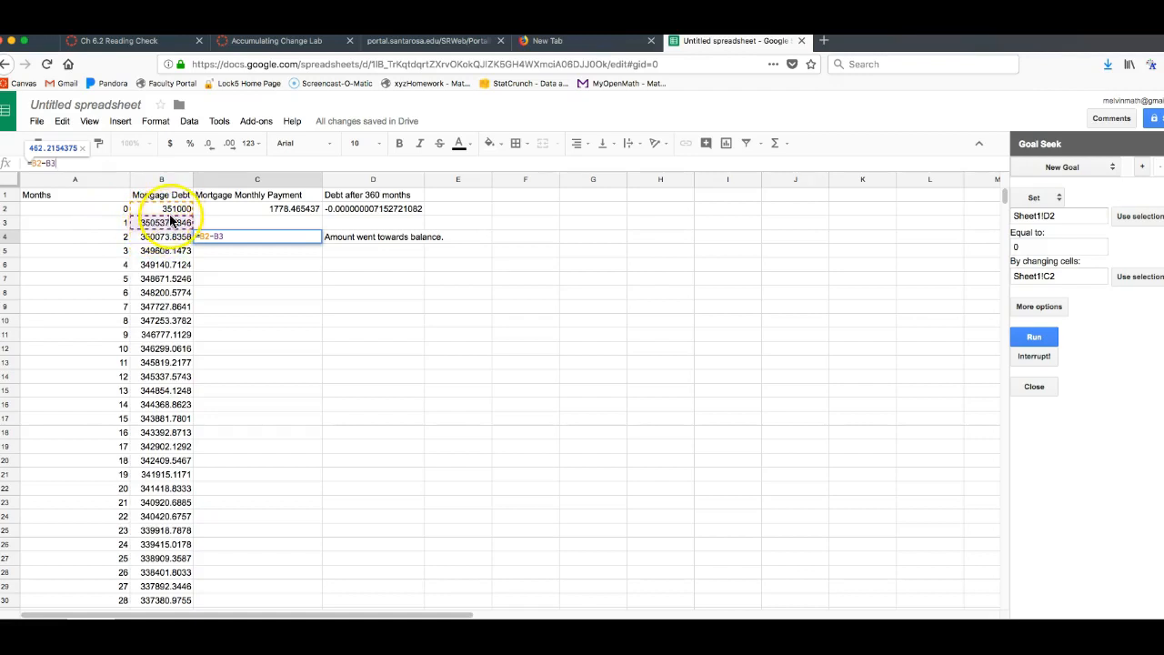
key(Return)
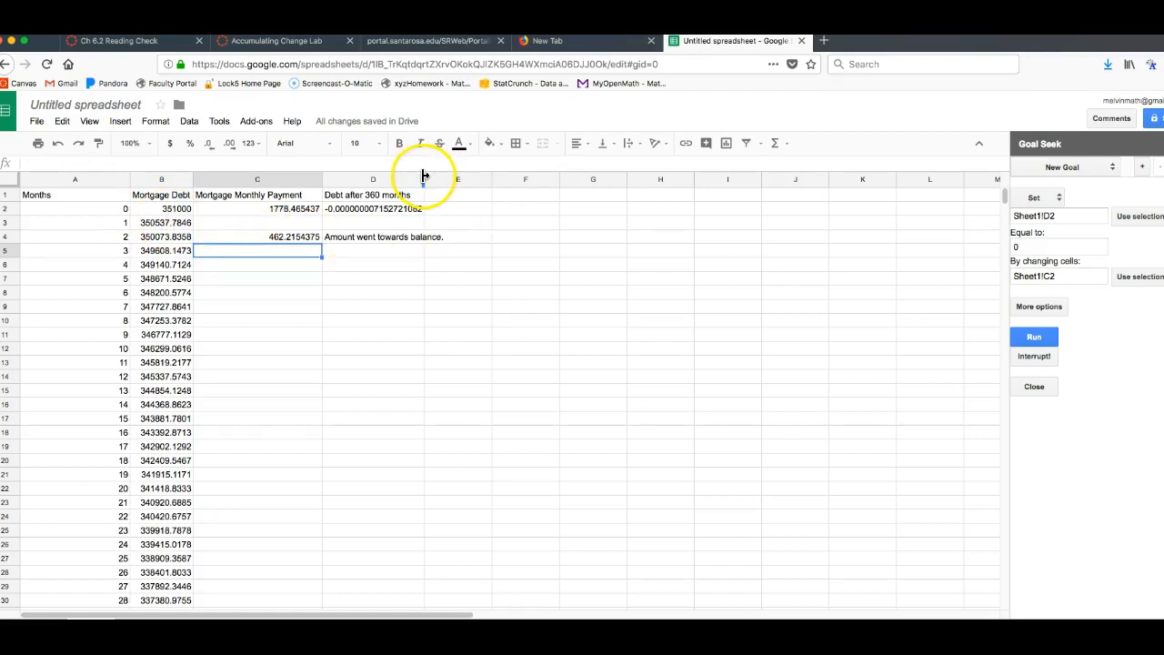
double_click(424, 179)
click(356, 238)
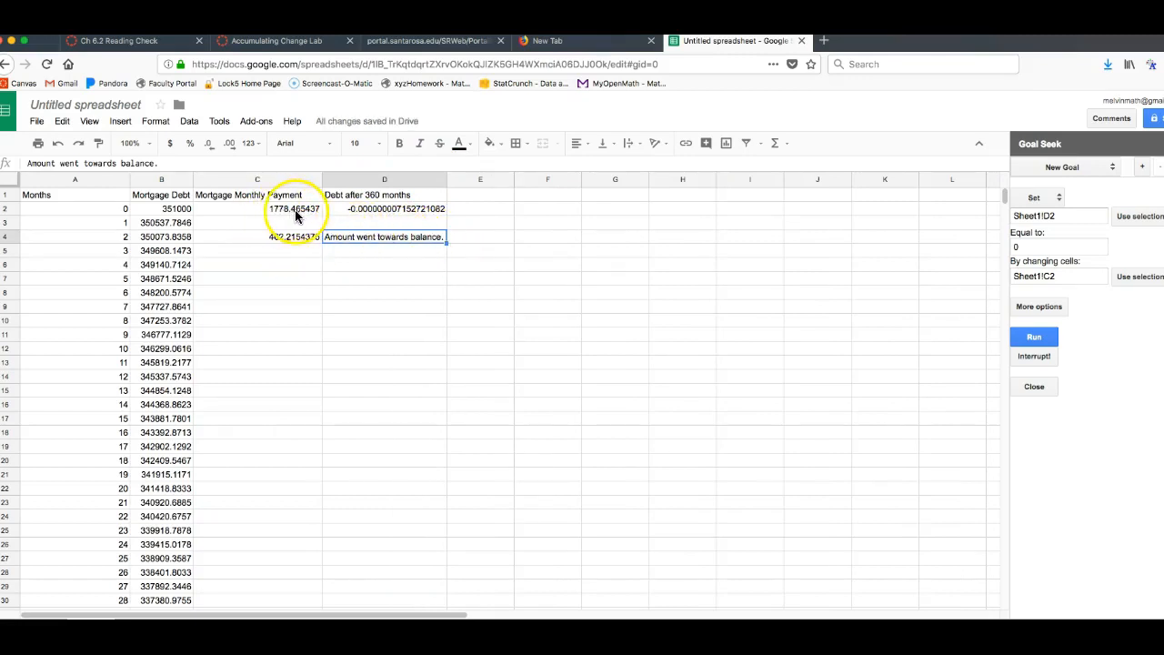
- Enter =C2-C4 in C5 to compute the interest part of the first monthly payment
click(264, 251)
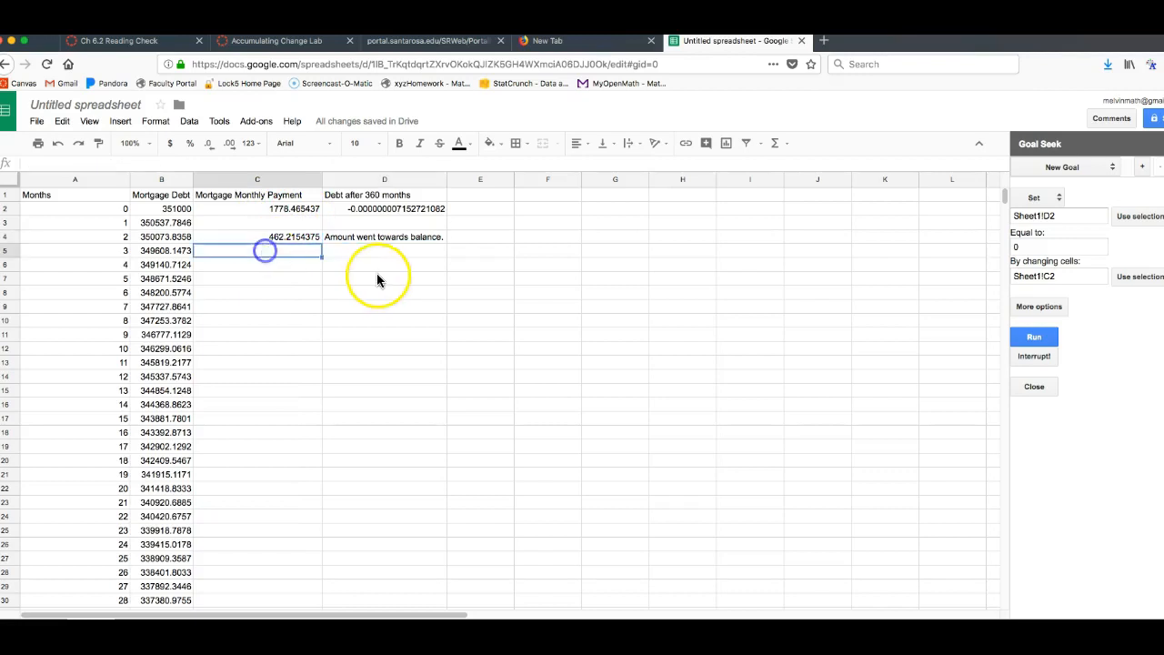
text(=)
click(283, 213)
text(-)
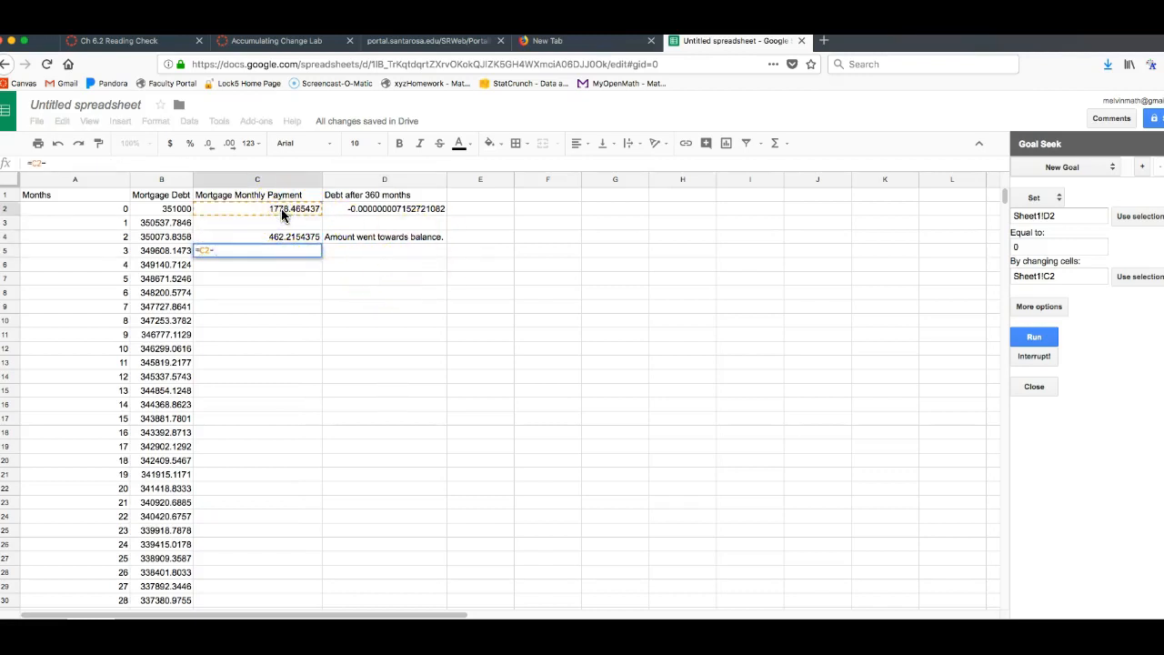
click(274, 238)
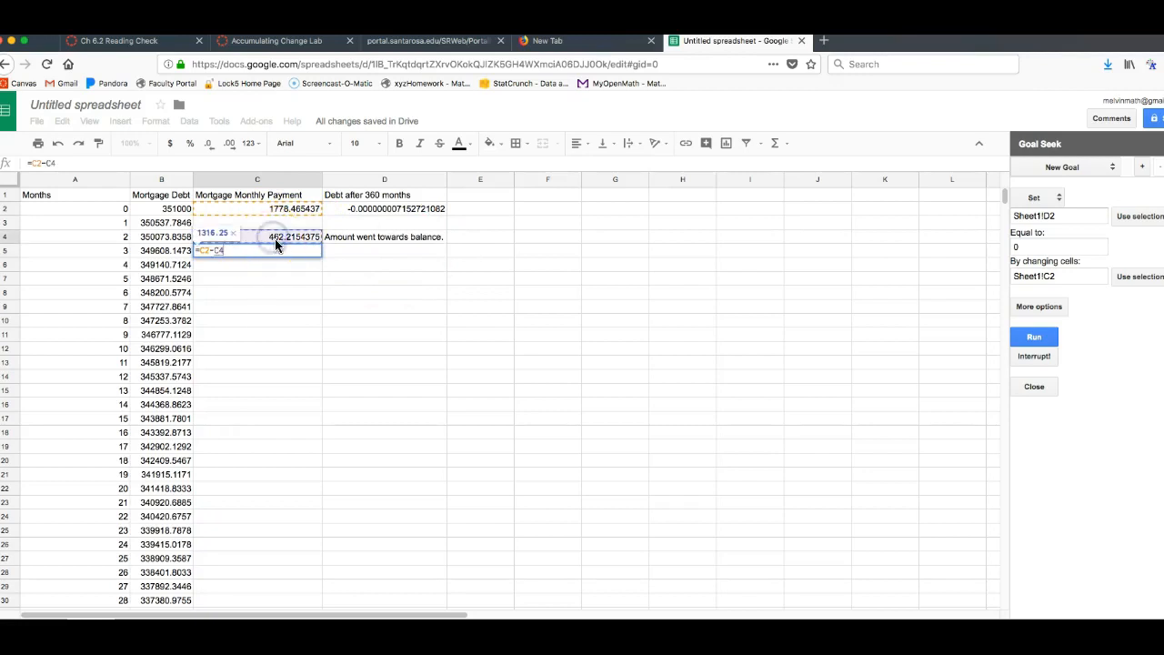
key(Return)
- Label the interest amount with "Went towards interest." in D5
click(303, 258)
click(350, 253)
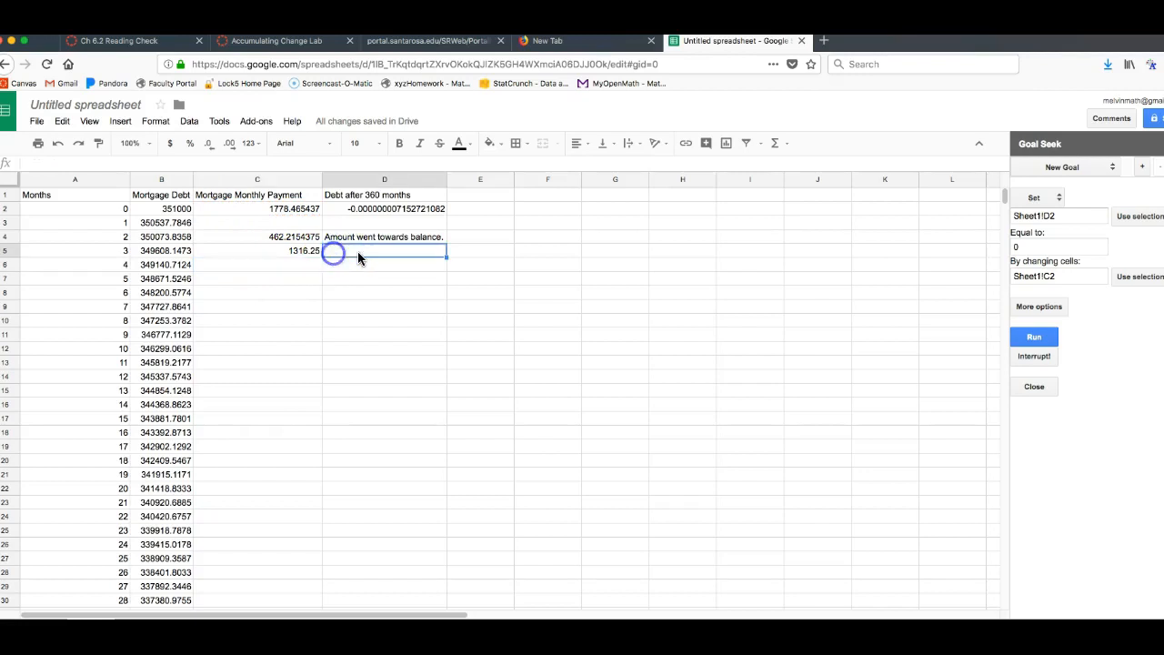
text(Went)
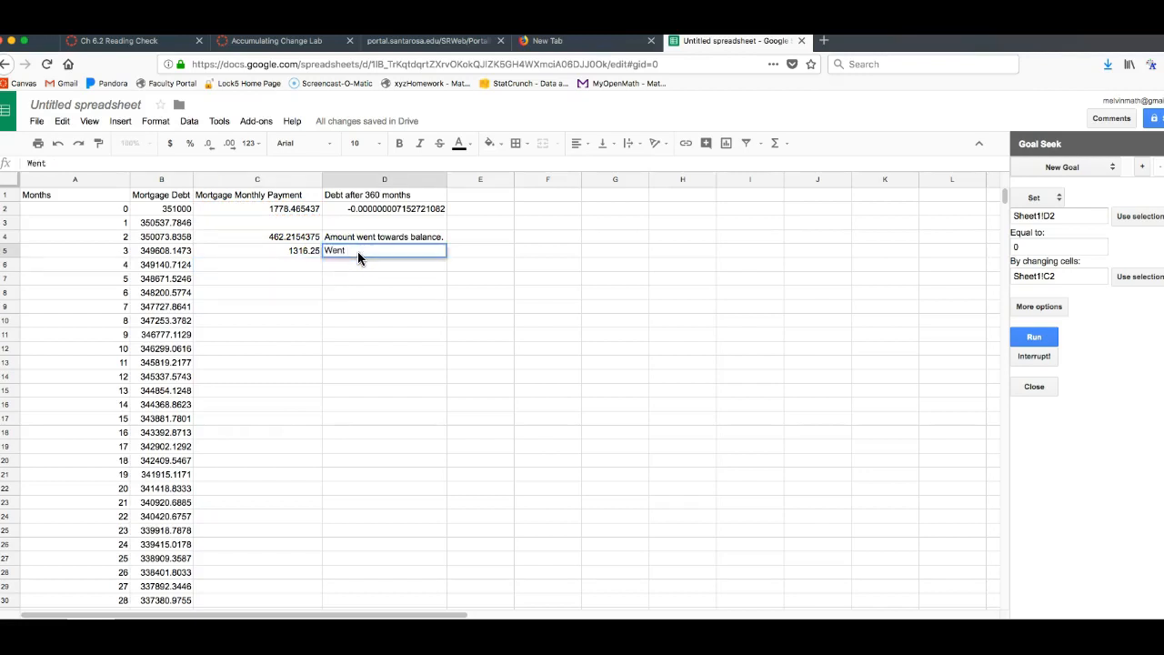
text( towards interest.)
click(307, 321)
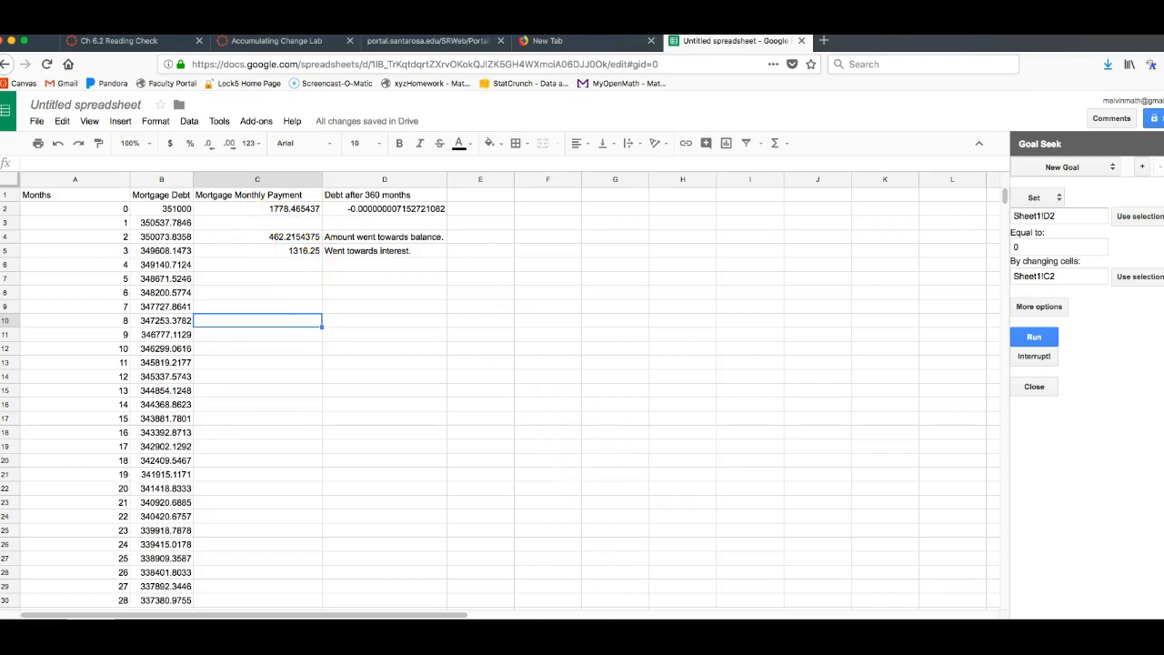
- Switch to the Word document and write "Debt after 1 month is $350,537.78" under question b, with a blank line above it
click(436, 635)
click(673, 499)
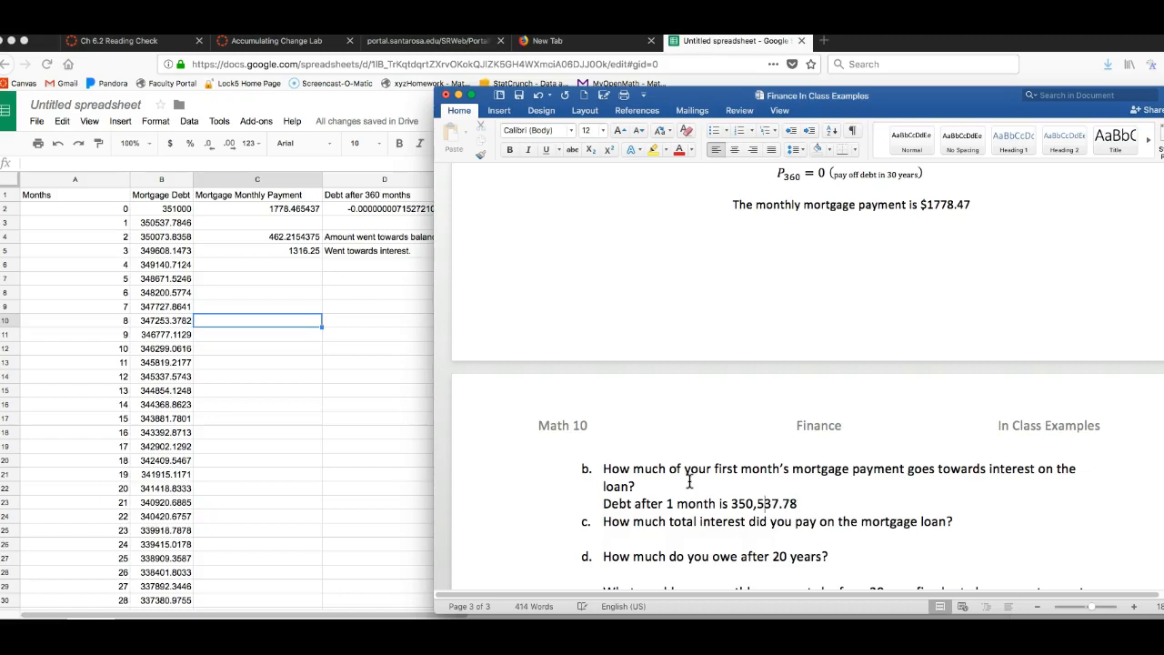
text($)
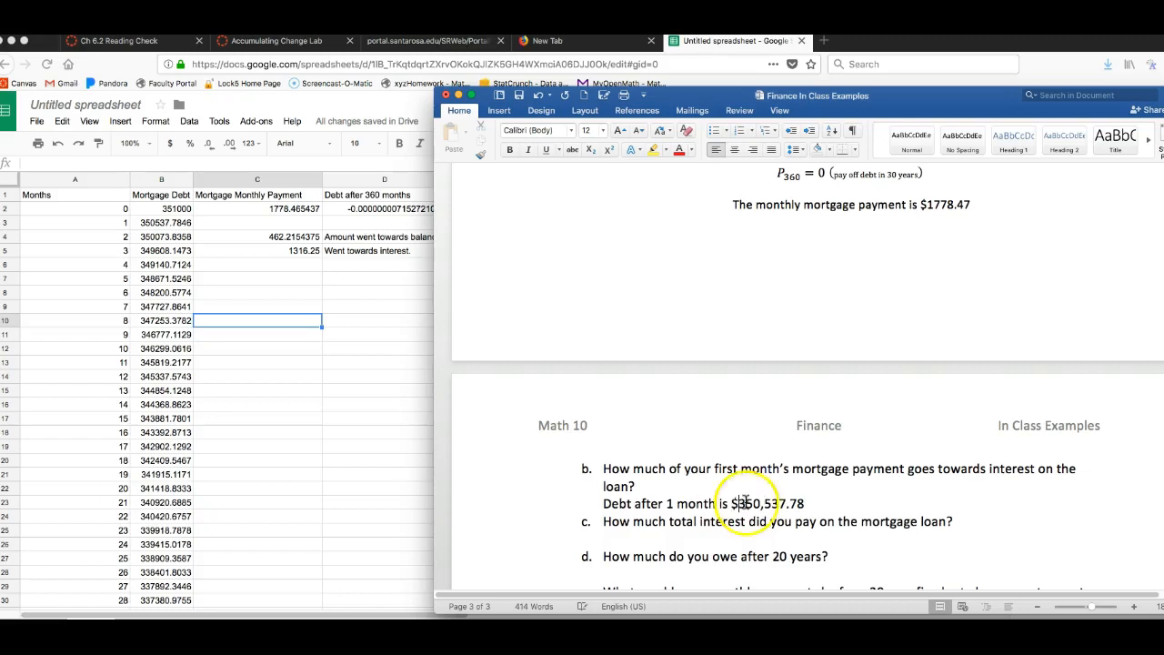
click(721, 486)
key(Return)
- Extend the answer with ", but you paid $1778.47, so since your debt only went down by $462.22", with a blank line below it
scroll(797, 475, down, 2)
click(807, 467)
text(, but you paid $1778.47)
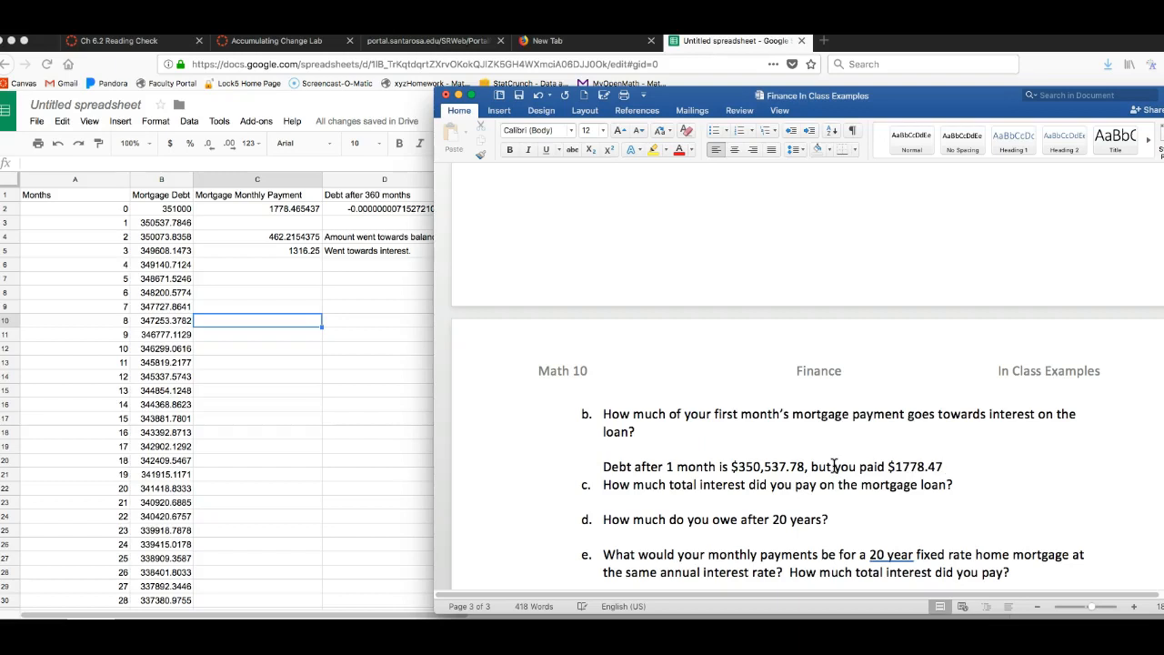
scroll(943, 402, down, 2)
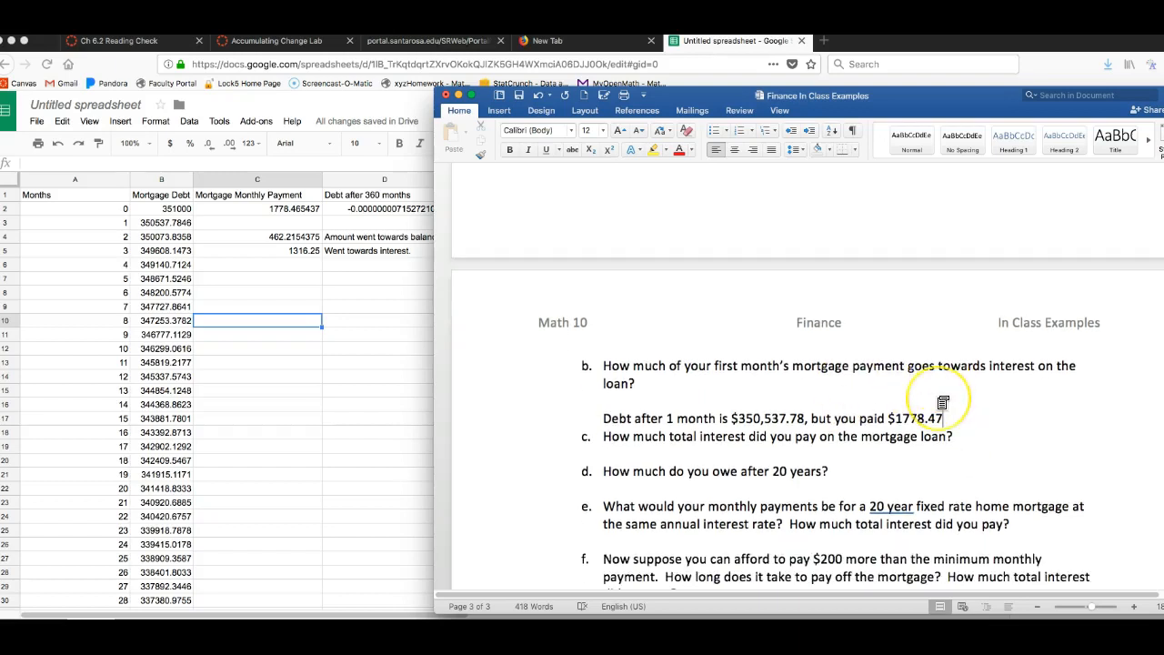
key(Return)
click(959, 425)
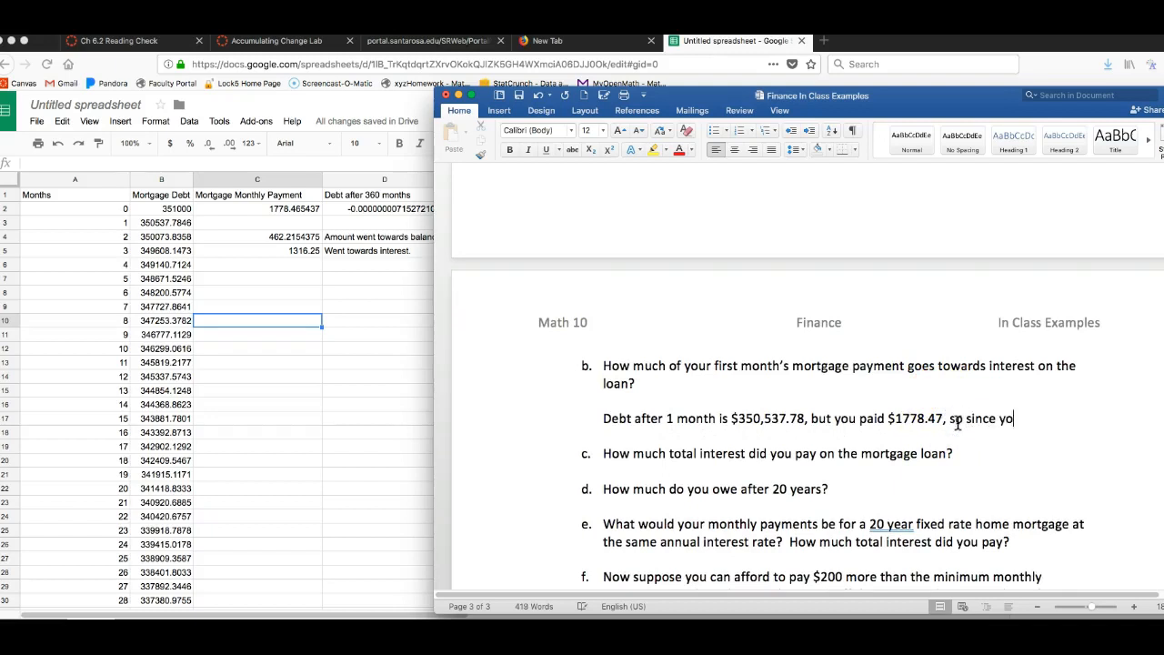
text(, so since your debt only went down by $462.22)
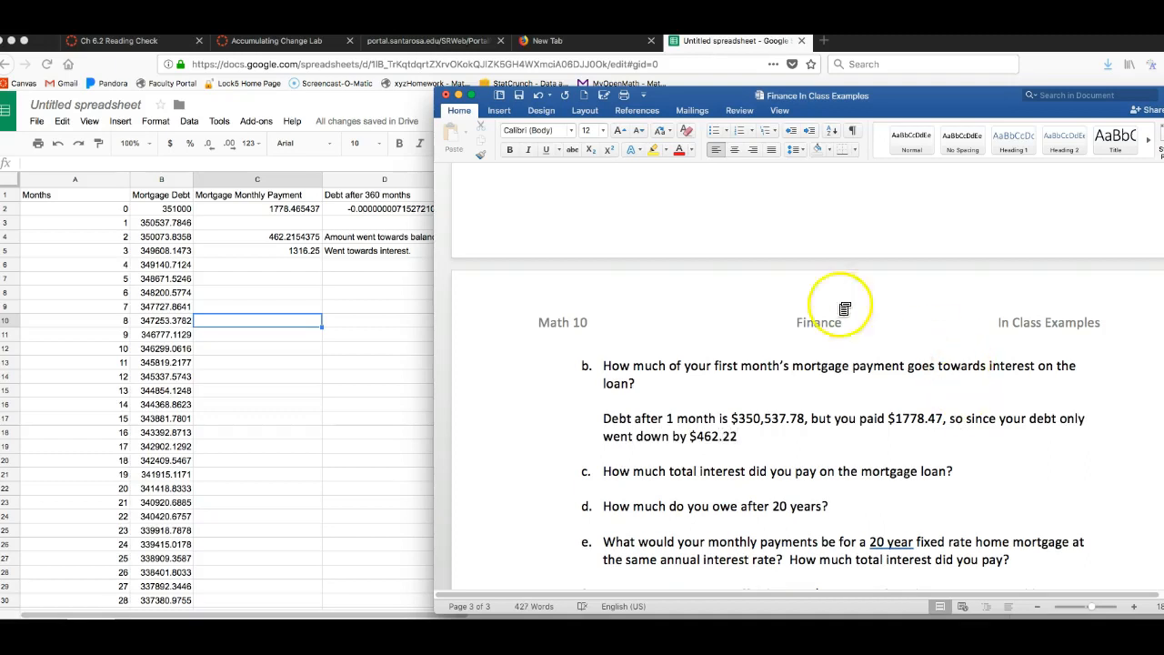
- Complete answer b with ", then 1778.47-462.22 = $1316.25 of your first mortgage payment went towards interest."
click(762, 434)
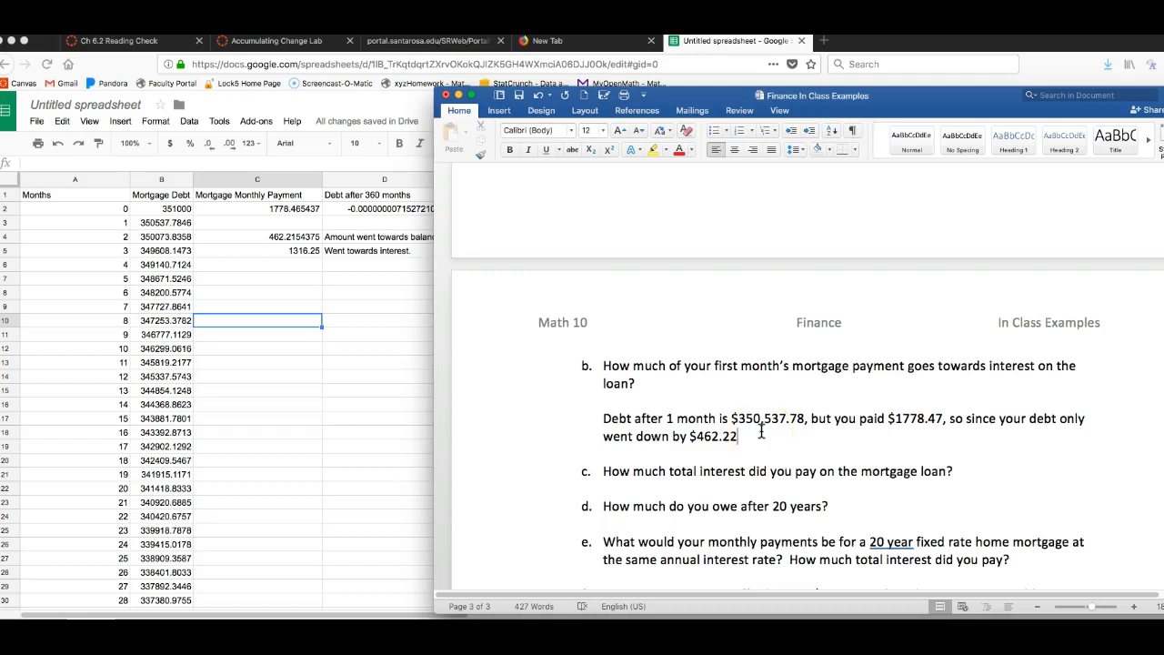
text(, then 1778.47-462.22 = $131)
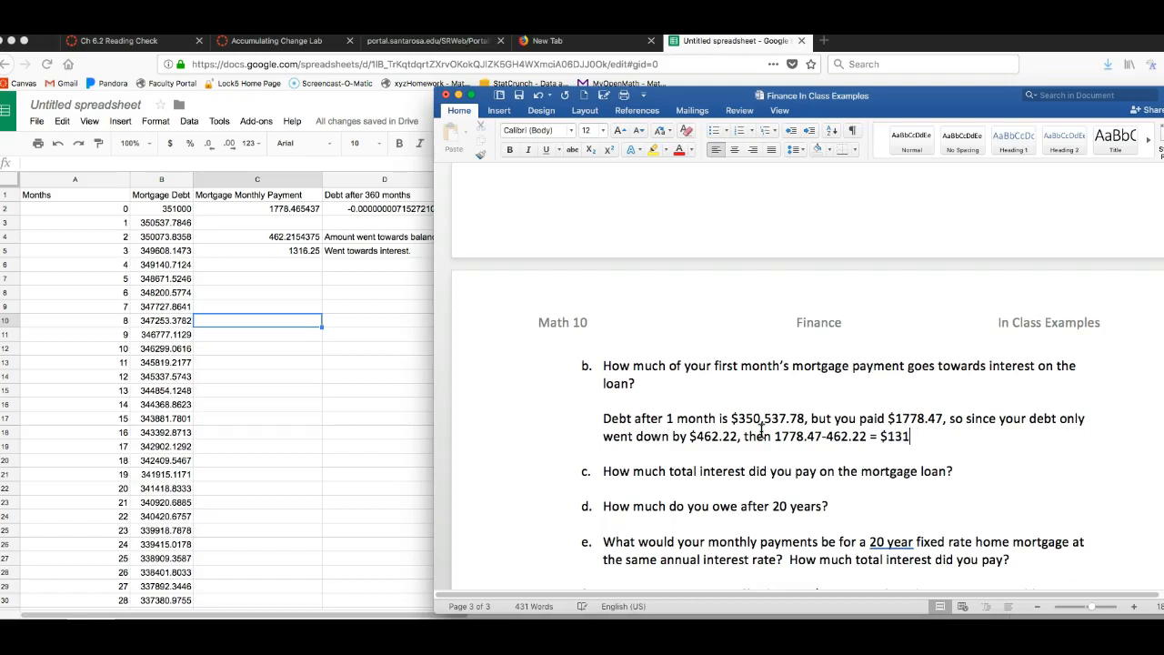
text(6.25 of your first mortgage p)
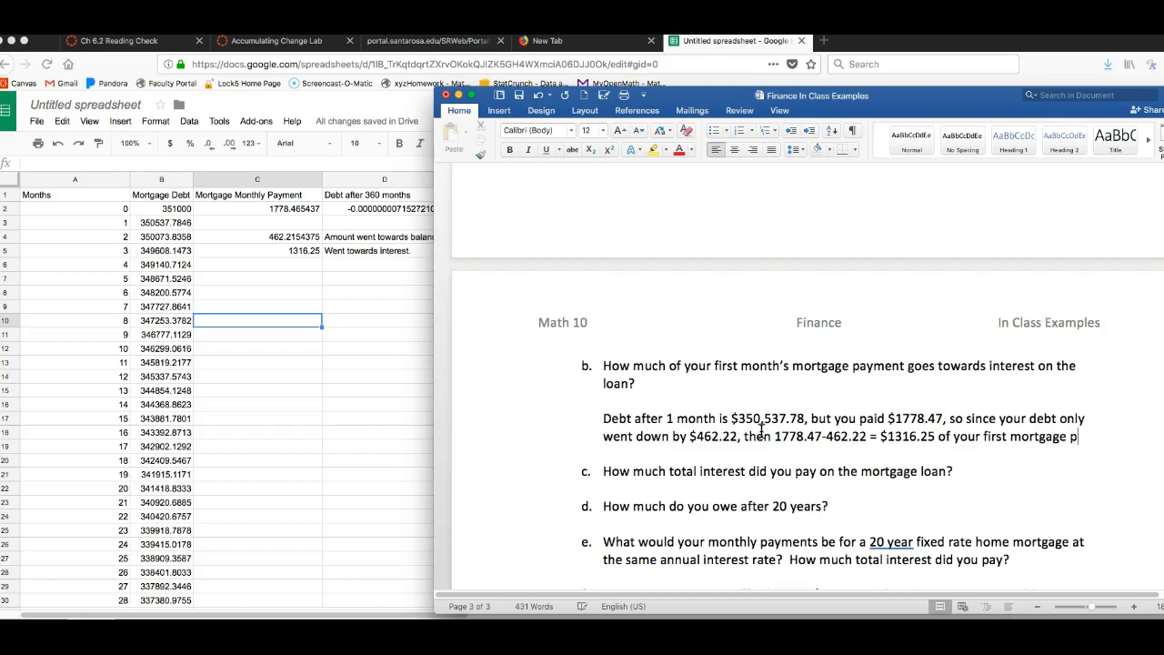
text(ayment went towards interest.)
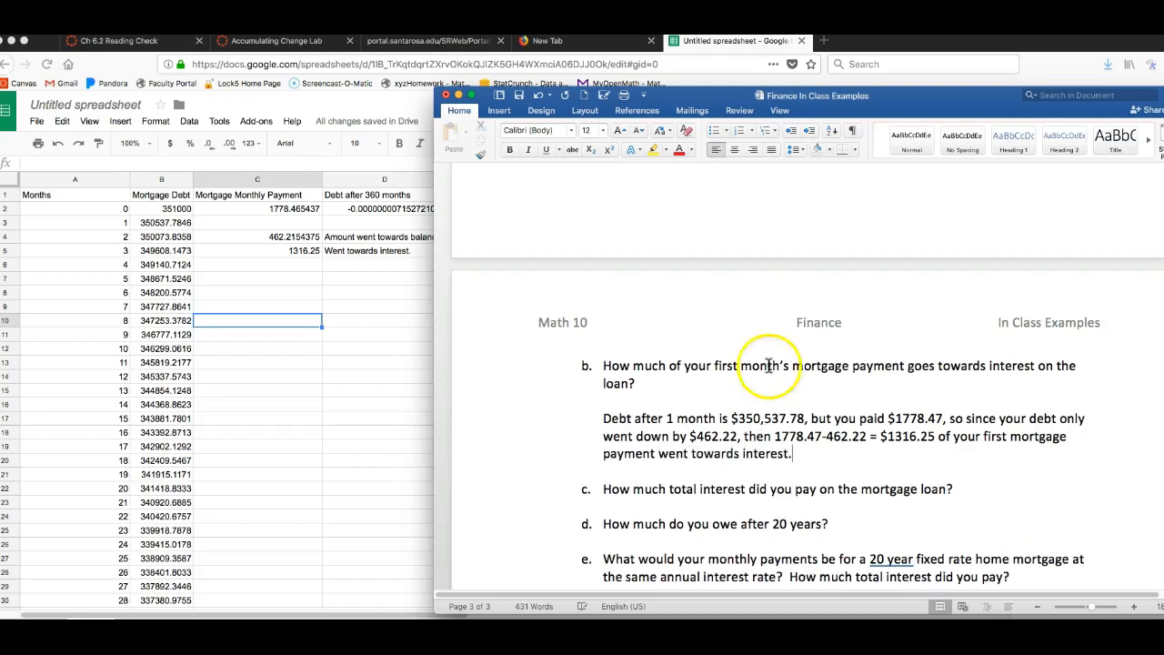
scroll(719, 391, down, 2)
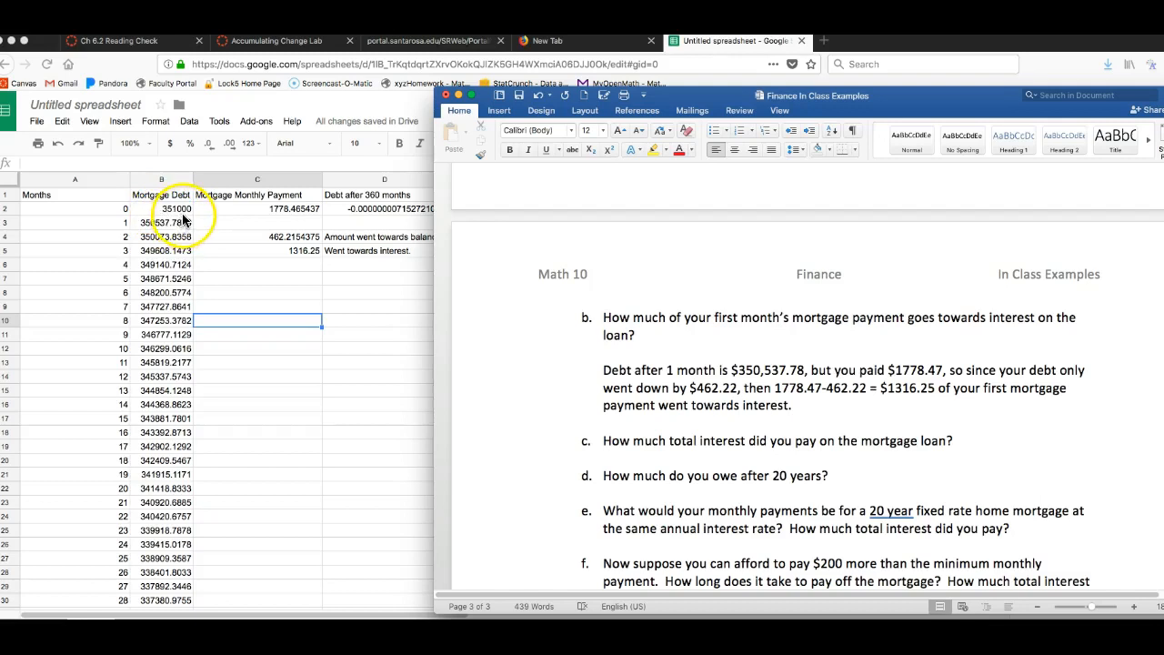
click(162, 347)
click(168, 350)
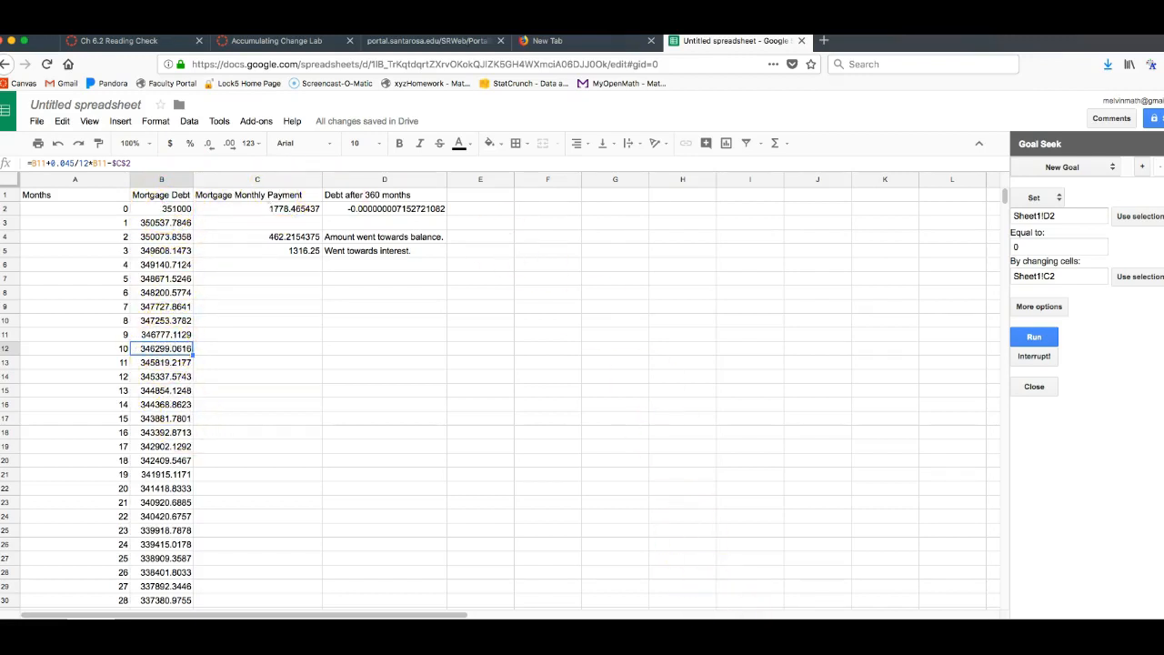
click(418, 616)
- Switch to the Word document and write "Total Amount Paid (not count down payment) is" under question c, with a blank line above it
scroll(743, 420, down, 3)
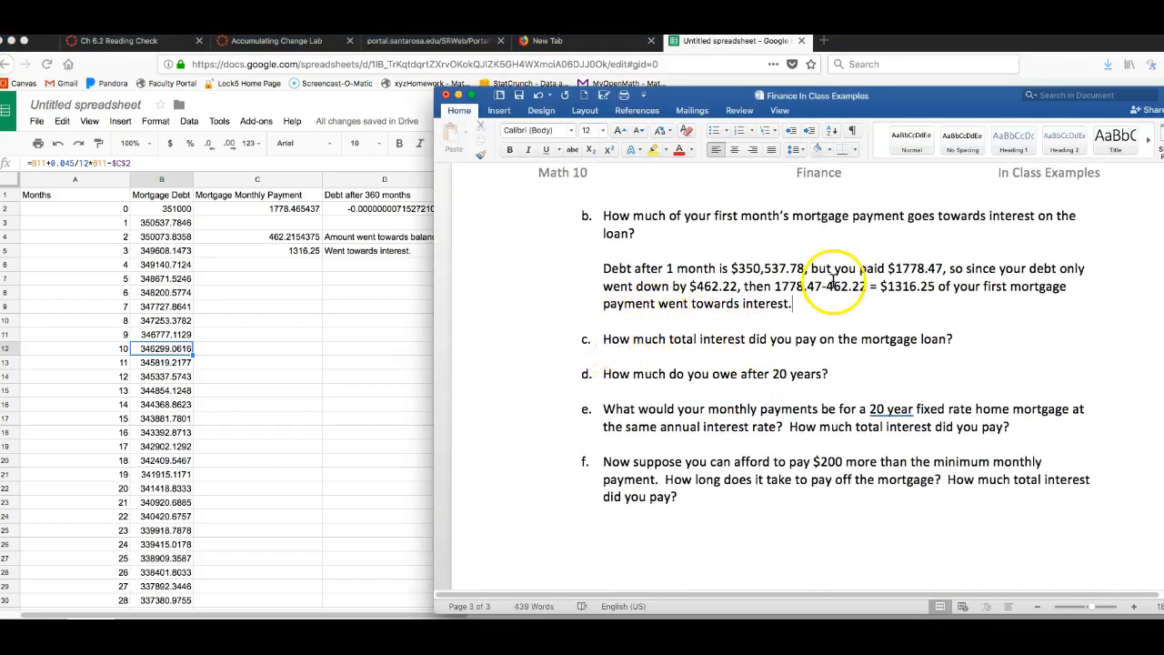
click(958, 343)
key(Return)
key(Return)
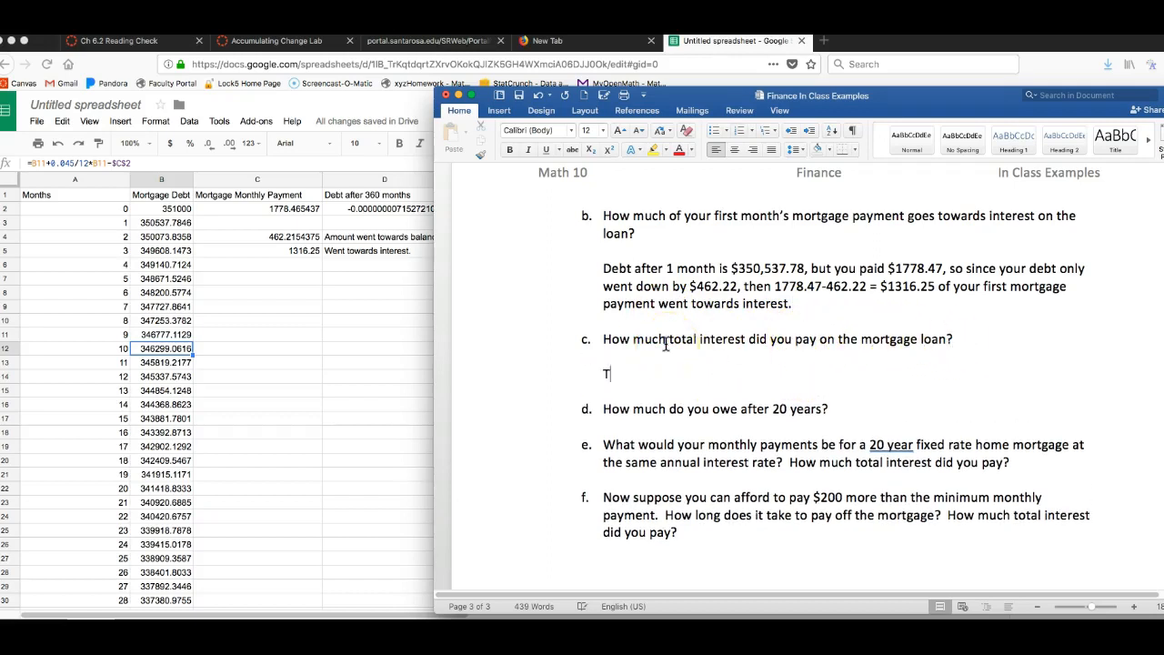
text(Total Amount Paid (not count down payment) is)
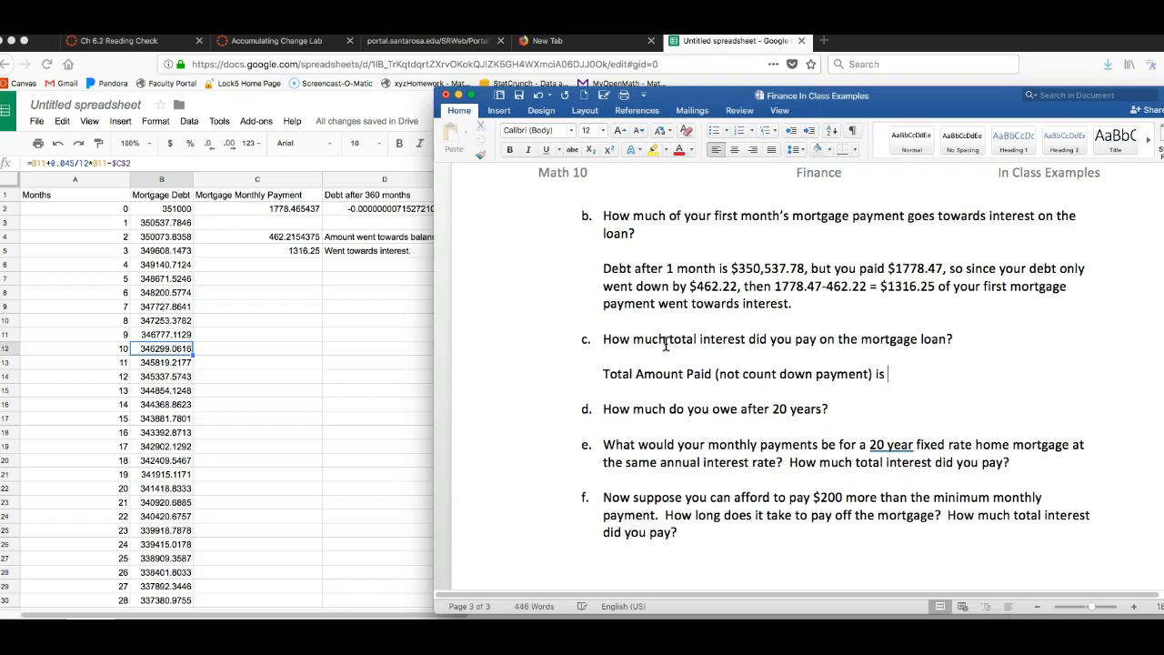
- Insert an inline equation reading 1778.47(360) at the end of the total amount sentence
key(ctrl+equal)
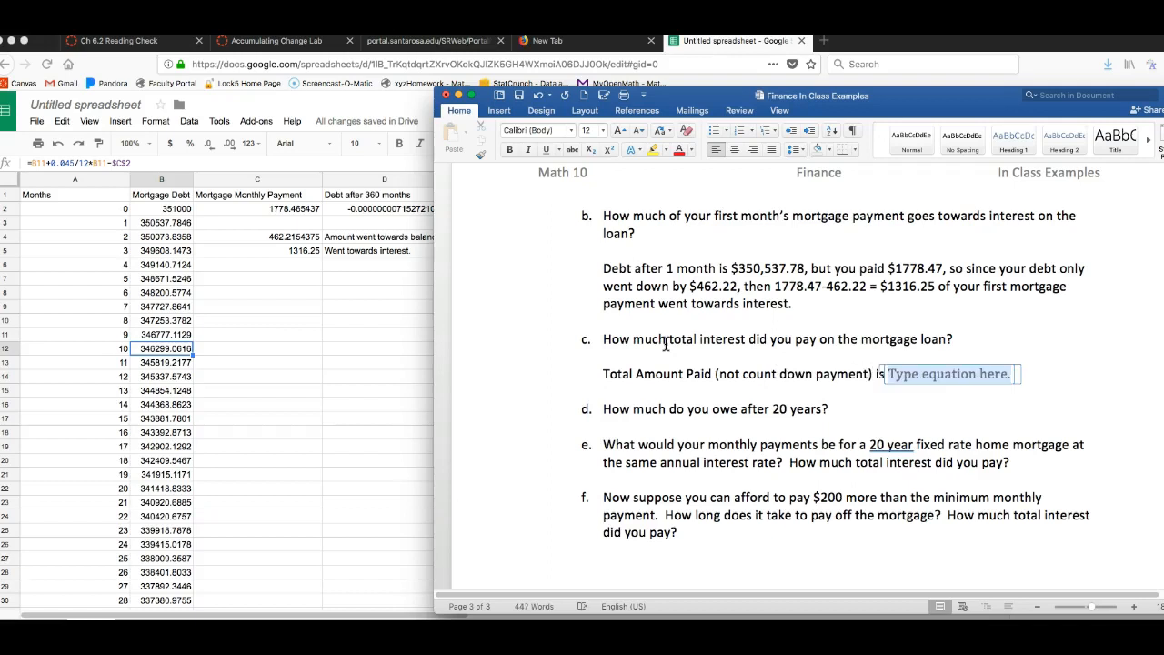
text(1778.47)
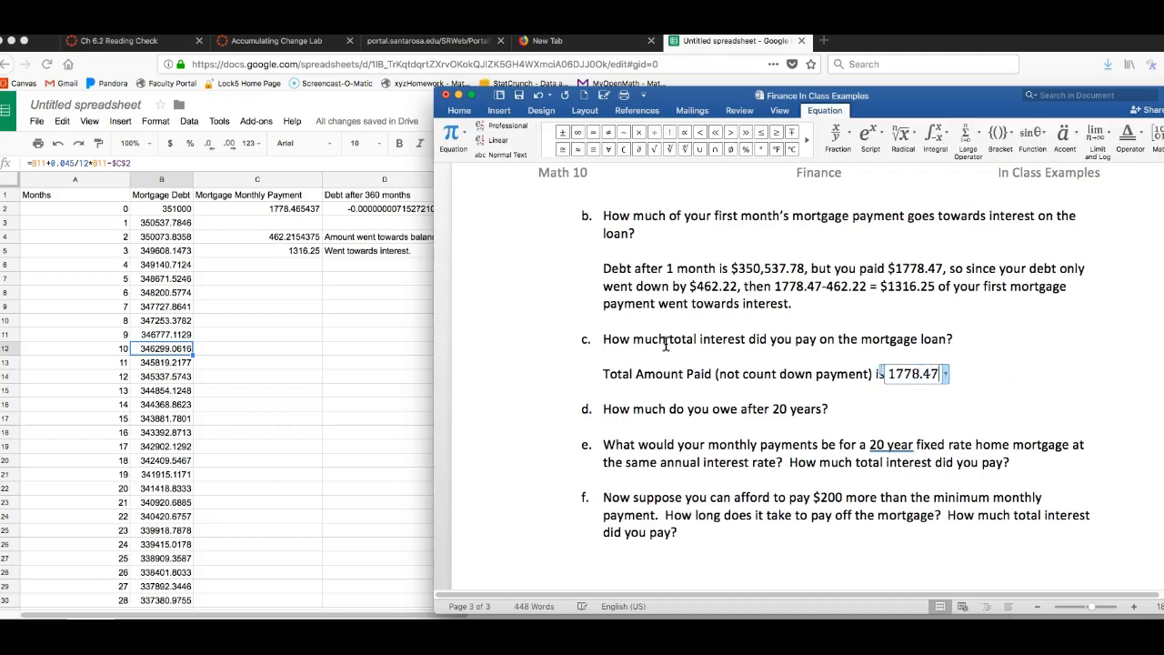
text((360))
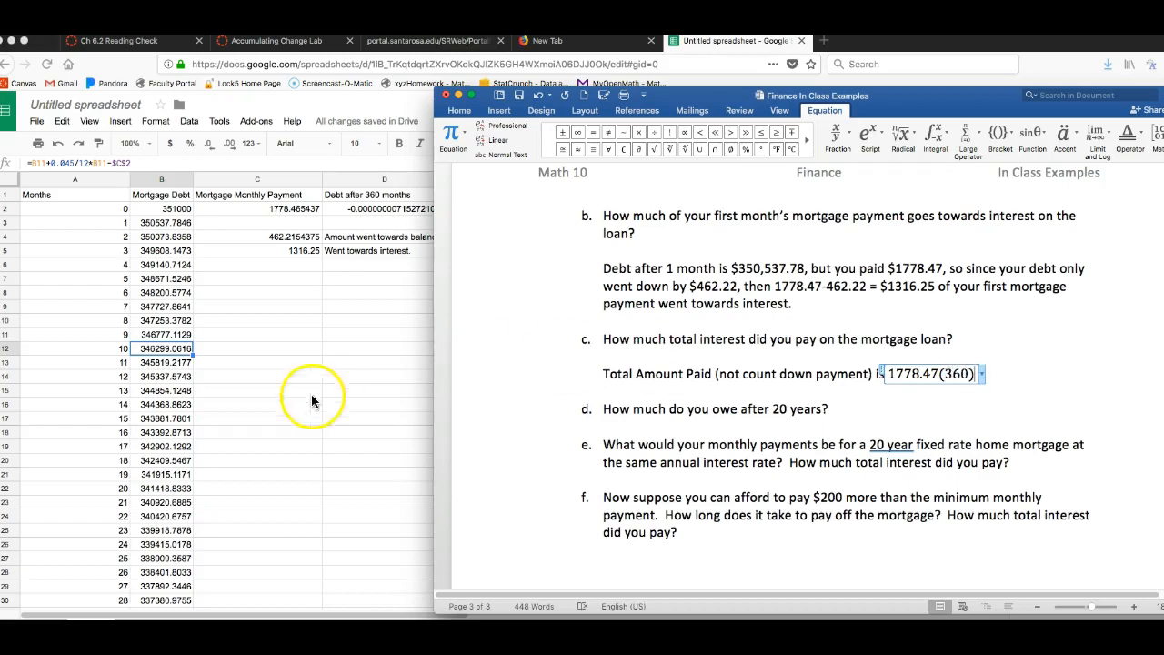
- Switch to the Google Sheets spreadsheet and enter the heading "Total Amount Paid" in E1
click(270, 306)
click(465, 201)
text(Total Amount Paid)
key(Return)
- Calculate the total amount paid in E2 with the formula =C2*360
drag(514, 176, 523, 175)
text(=)
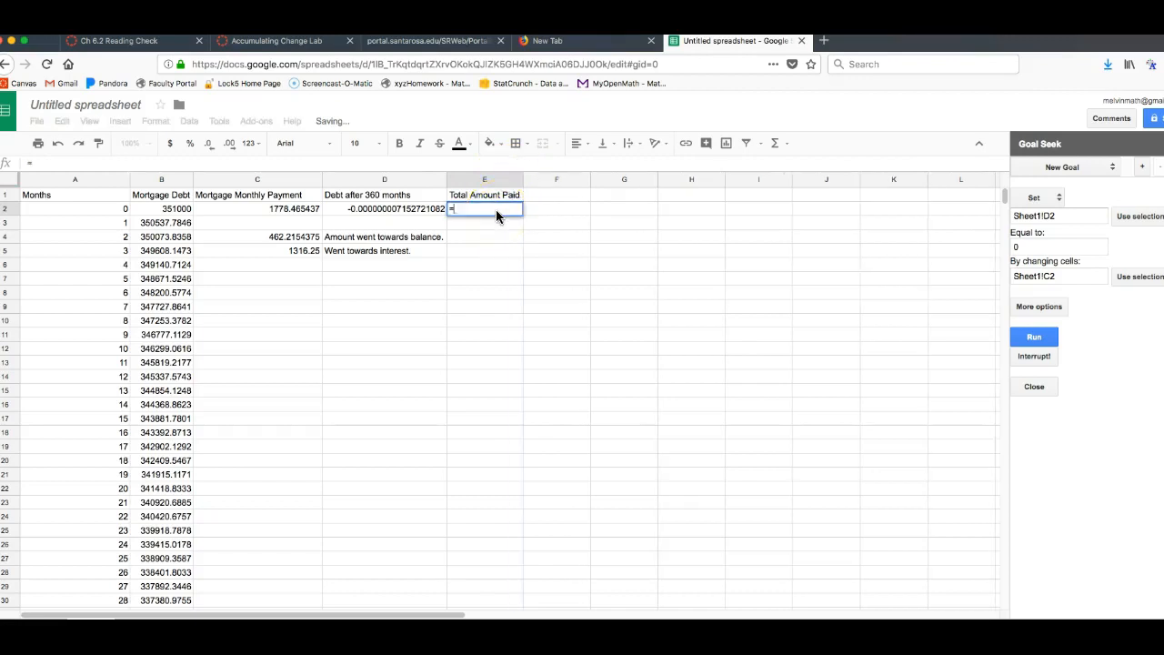
click(241, 209)
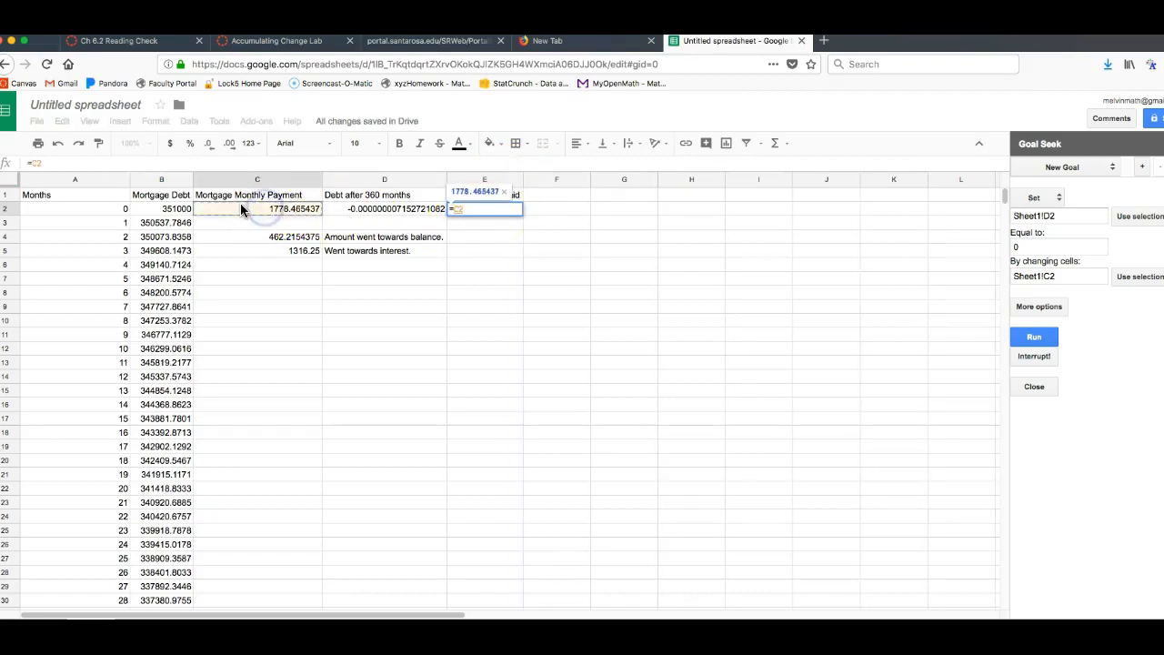
text(*360)
key(Return)
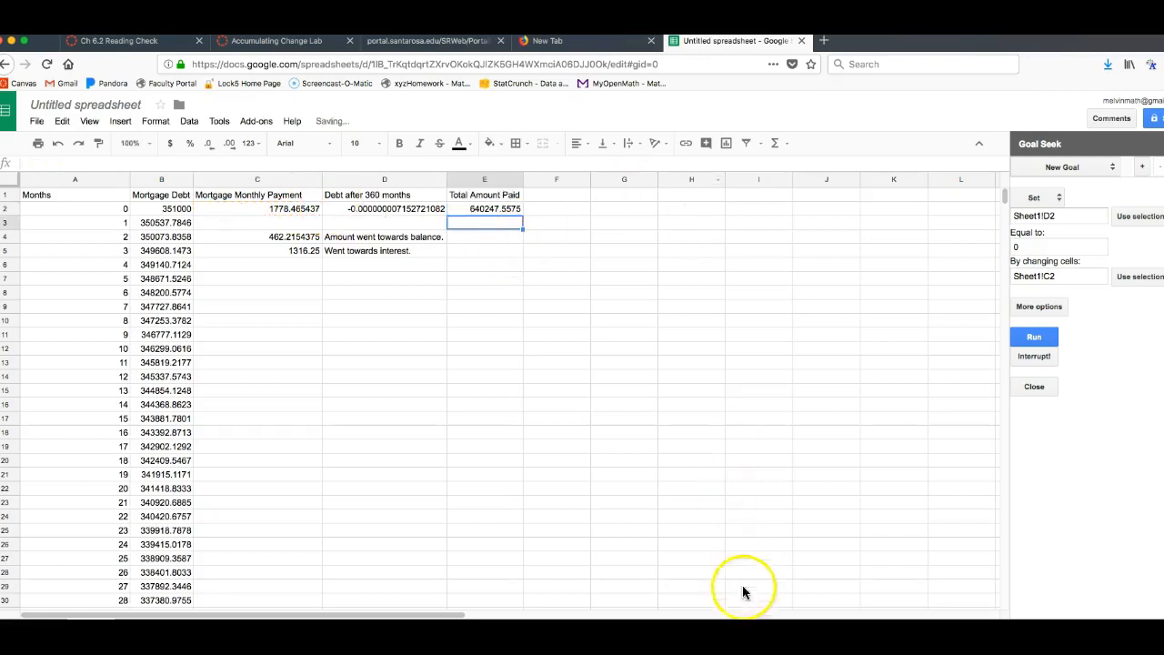
- Switch to the Word document and complete the total amount equation with "= $640,247.56", ending the sentence with a period
click(738, 637)
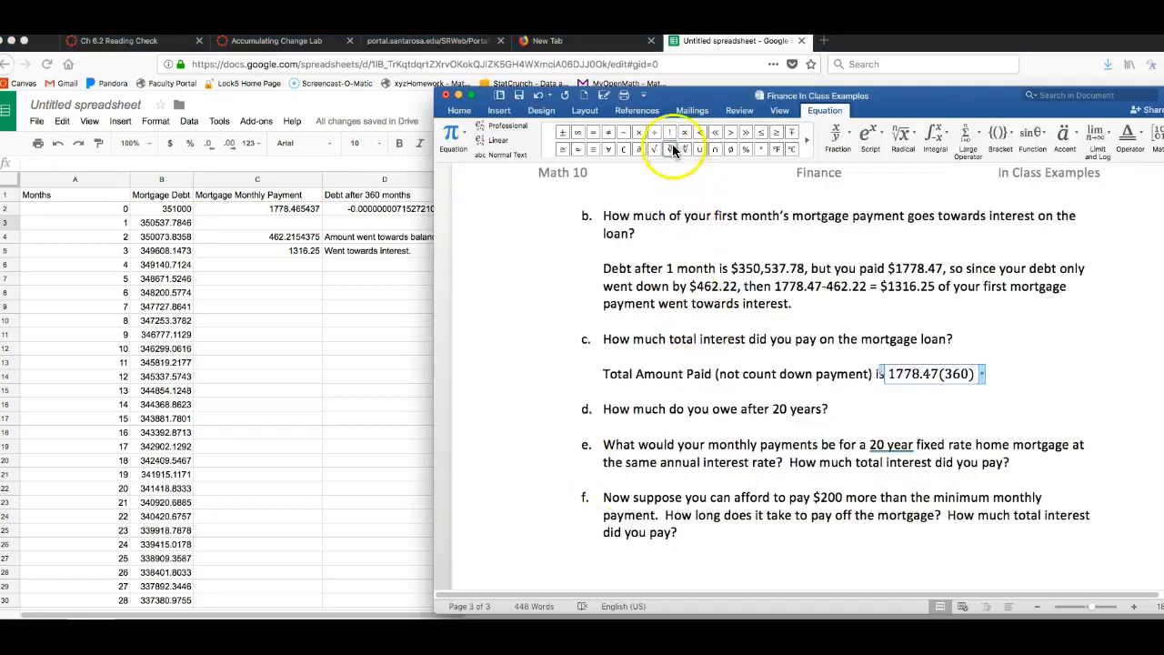
drag(683, 95, 555, 246)
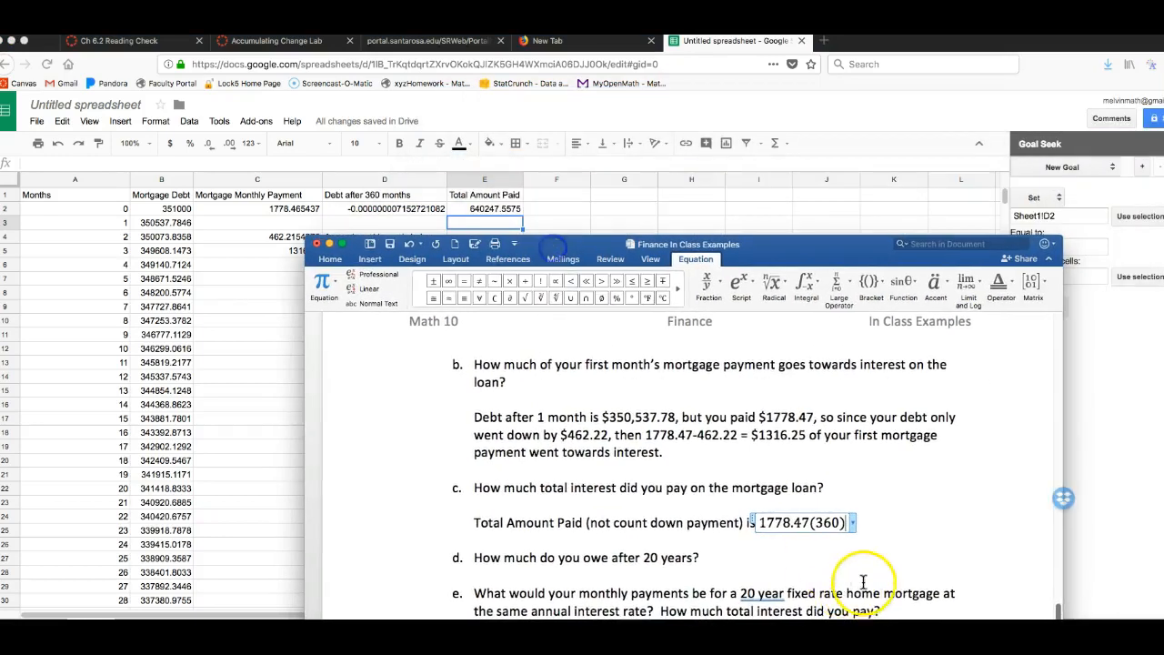
text(= $)
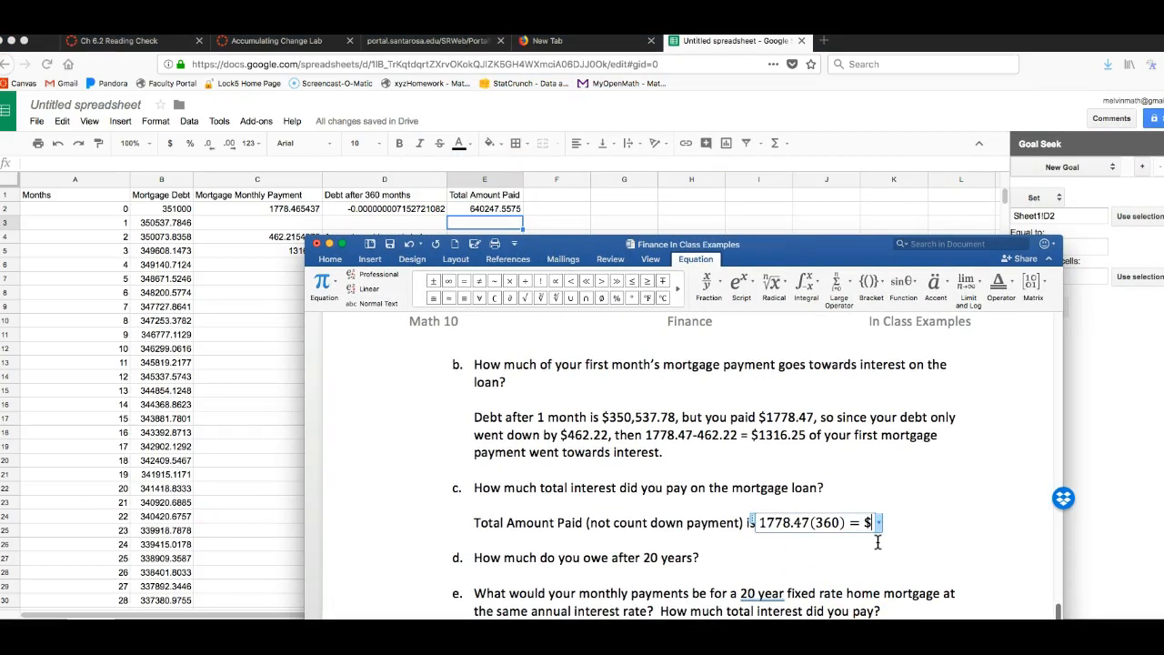
text(640,247.56)
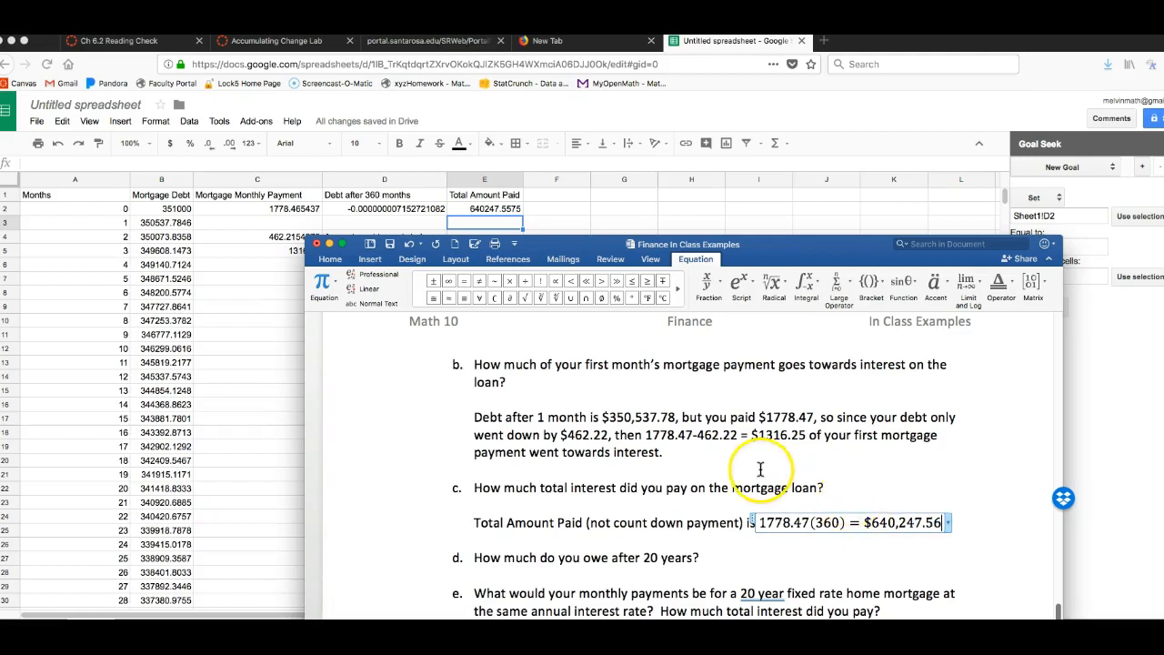
scroll(751, 419, down, 1)
drag(760, 264, 781, 175)
click(1006, 449)
click(982, 424)
text(.)
- Write "Total interest paid is Total Amount Paid minus initial debt amount, which is" below the total amount sentence, with a blank line between
key(Return)
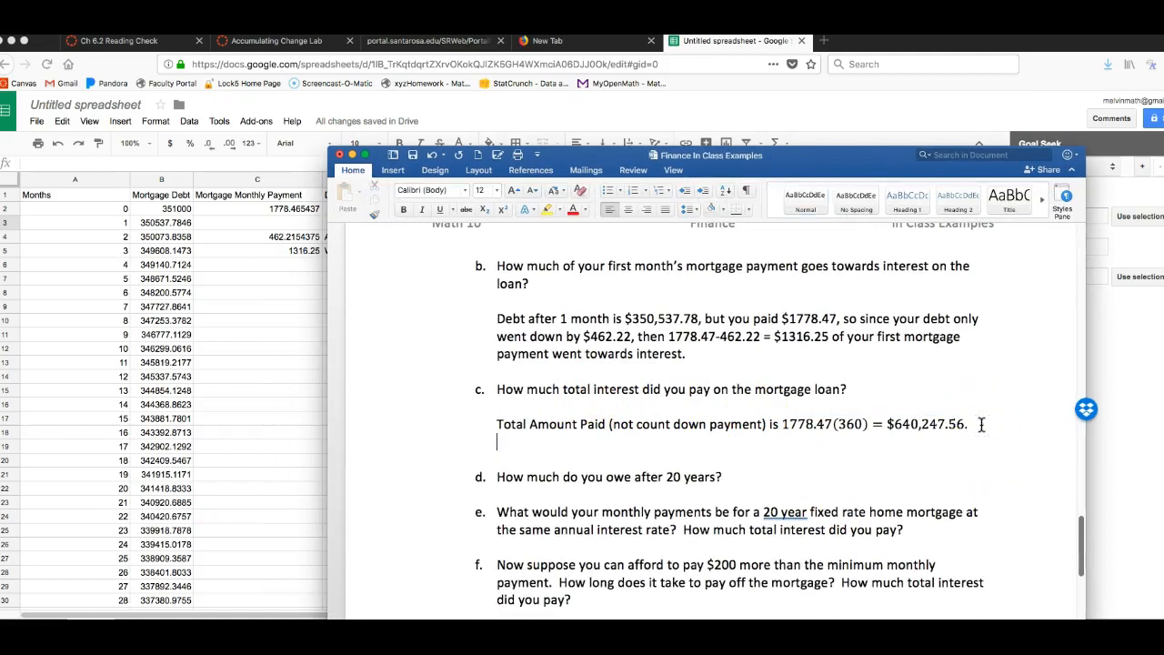
text(Total interest paid is T)
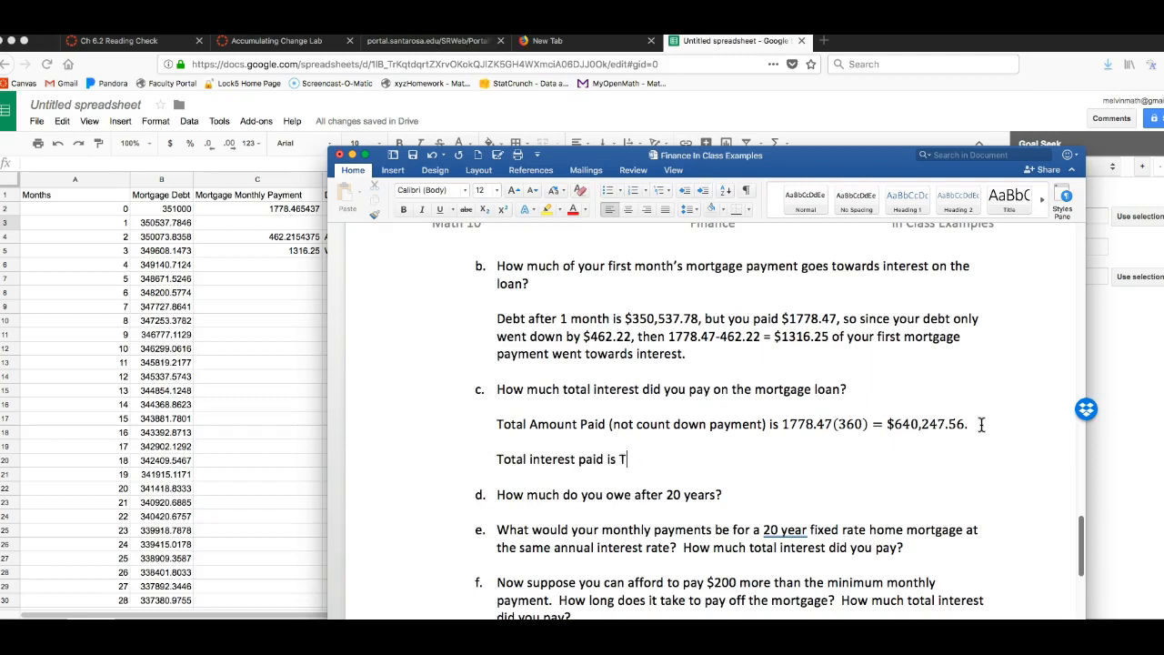
text(otal Amount Paid minus)
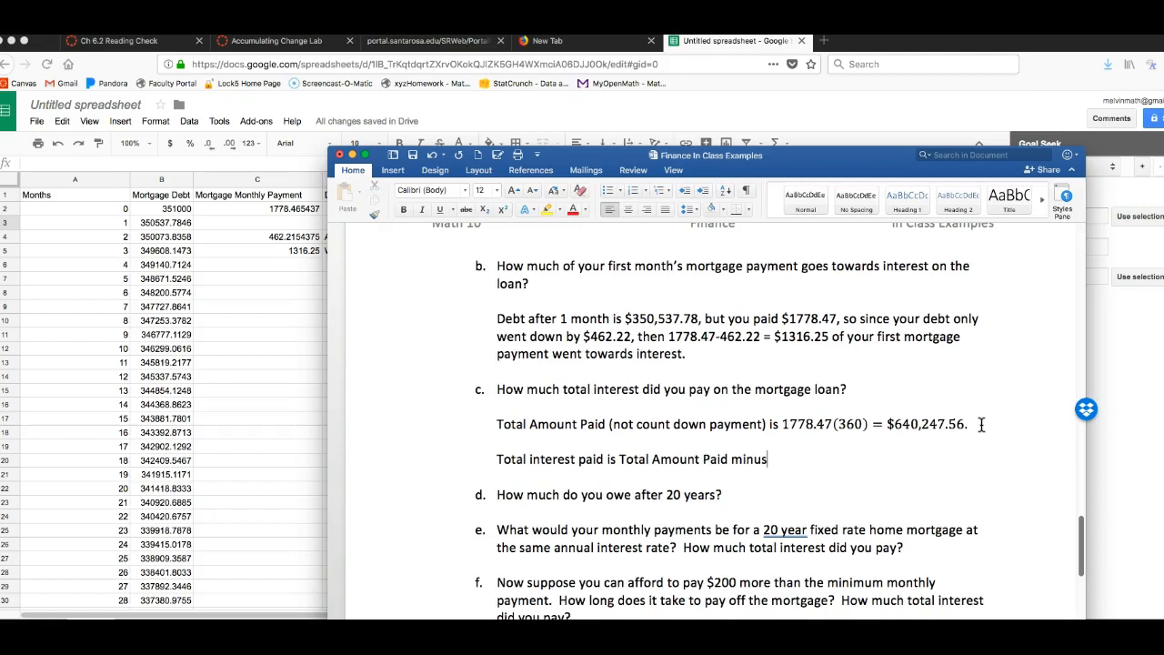
text( initial debt amount, which is)
- Insert an equation reading 640,247.56-351,000= on its own line below the total interest sentence, leaving a blank line between
key(Return)
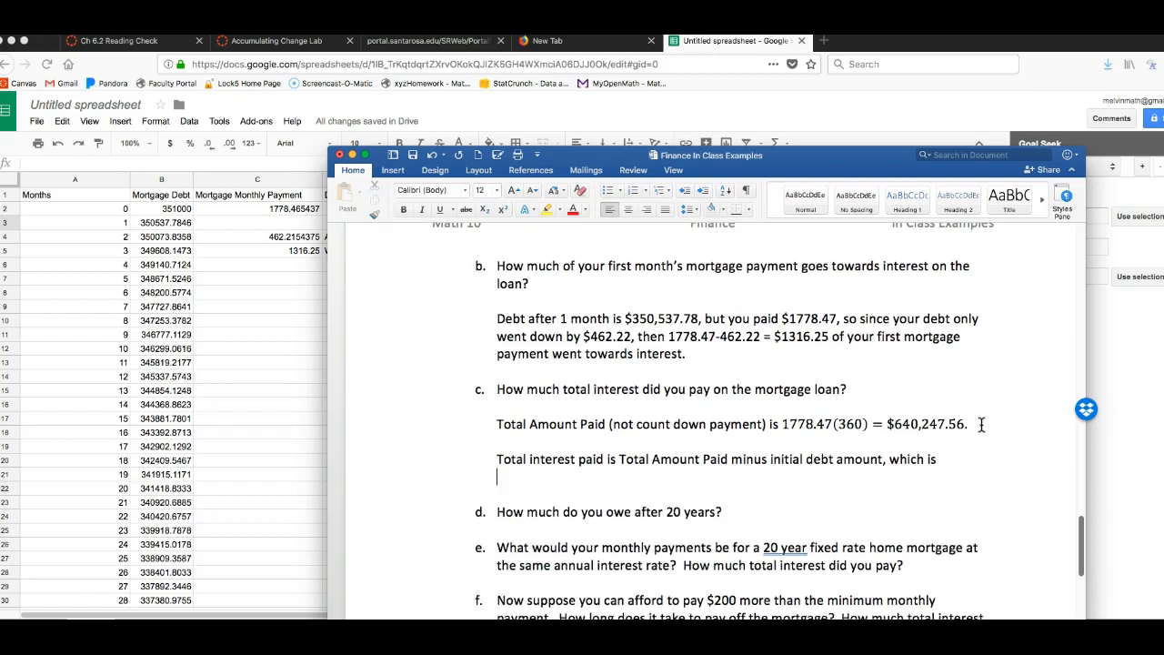
key(Return)
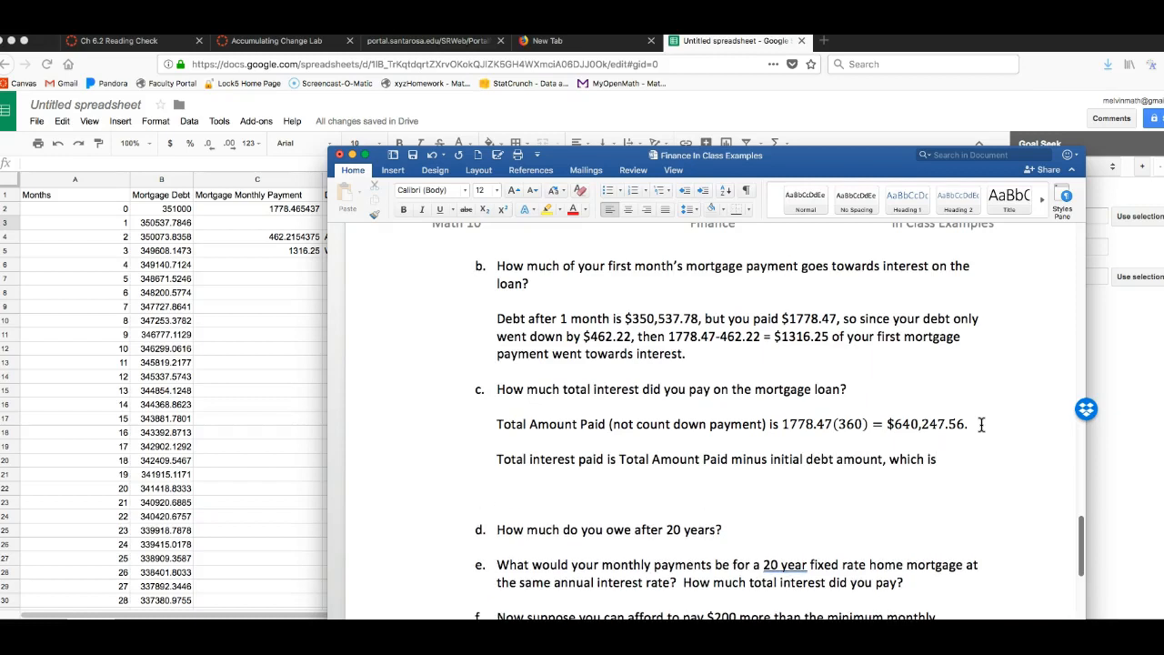
key(ctrl+equal)
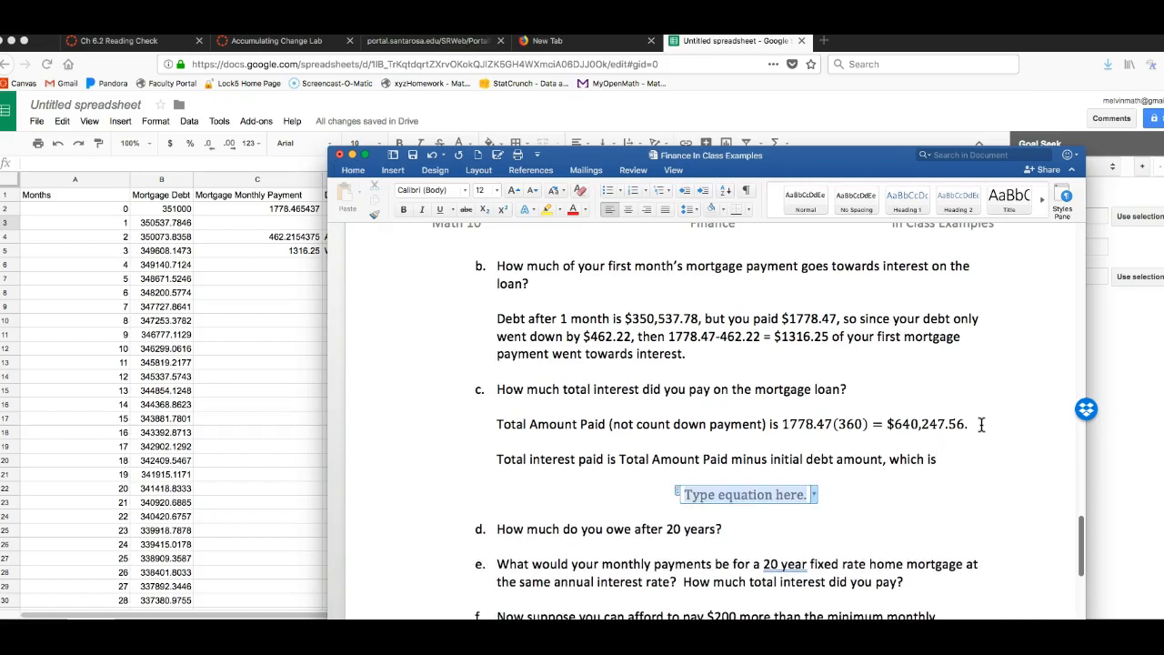
text(640)
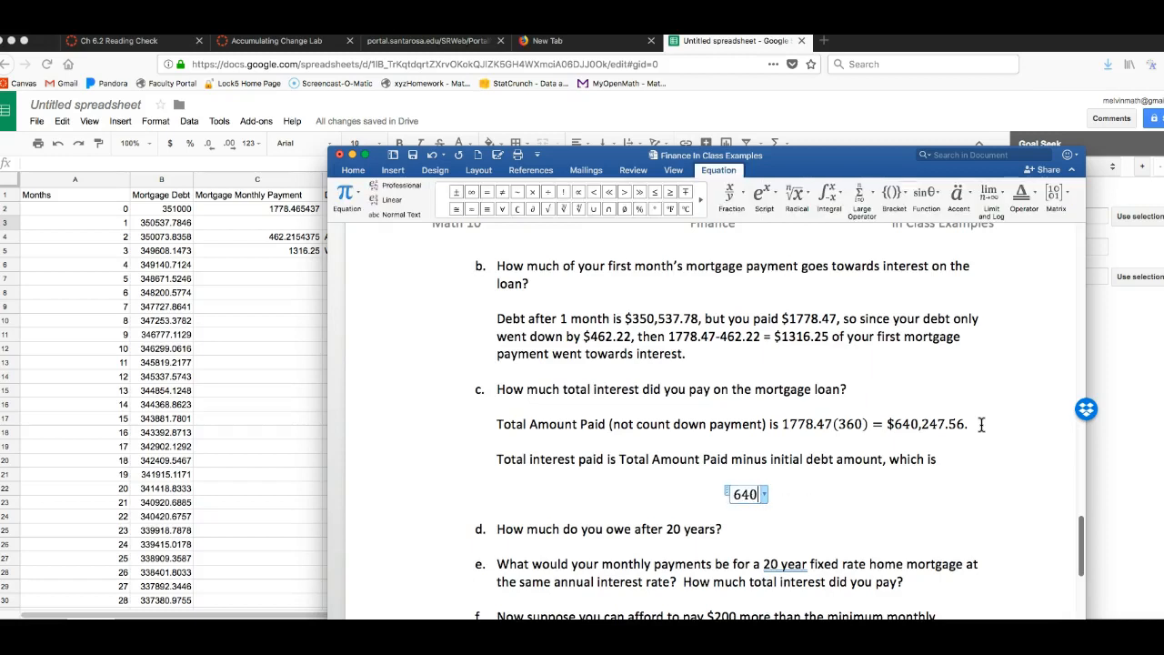
text(,247.)
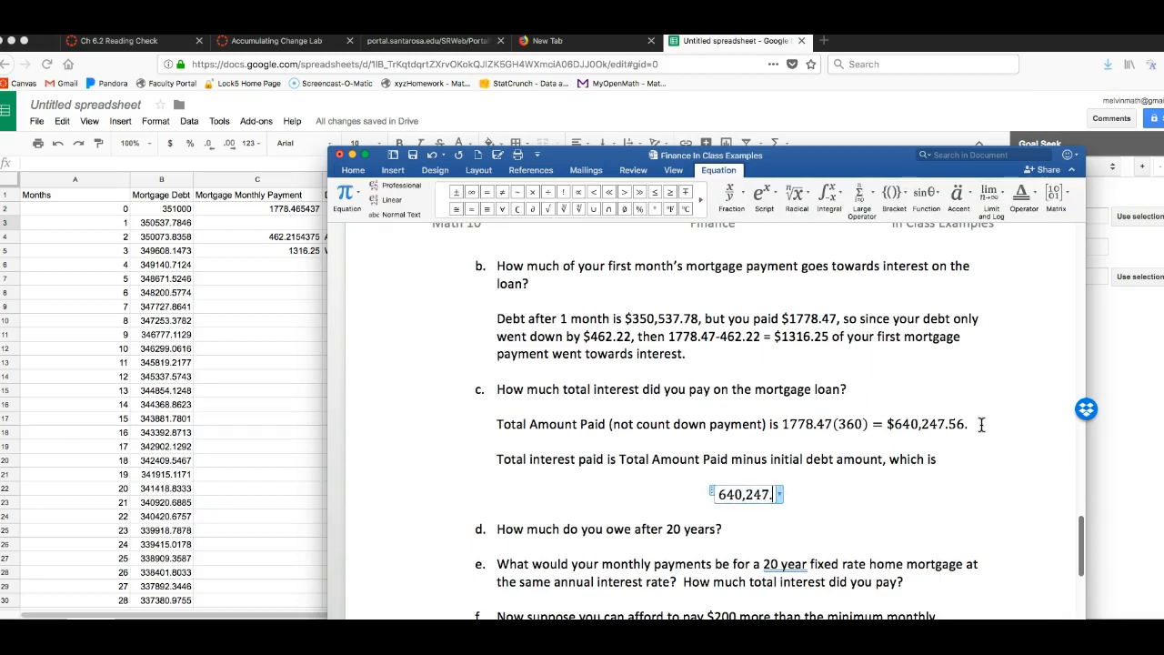
text(56-)
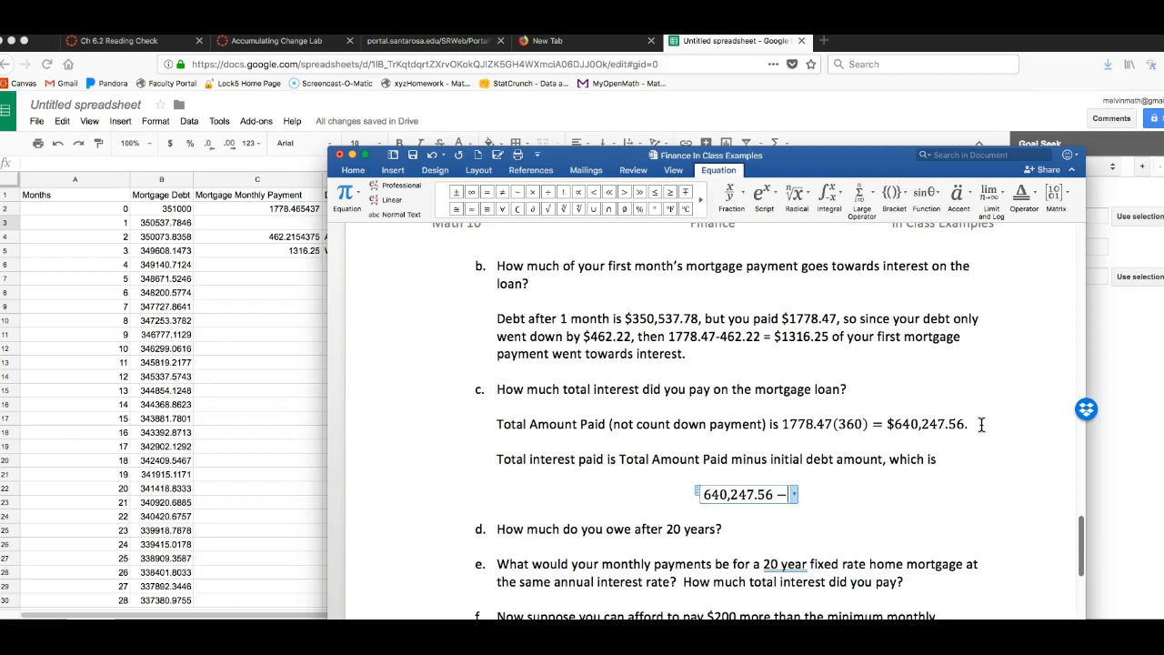
text(35)
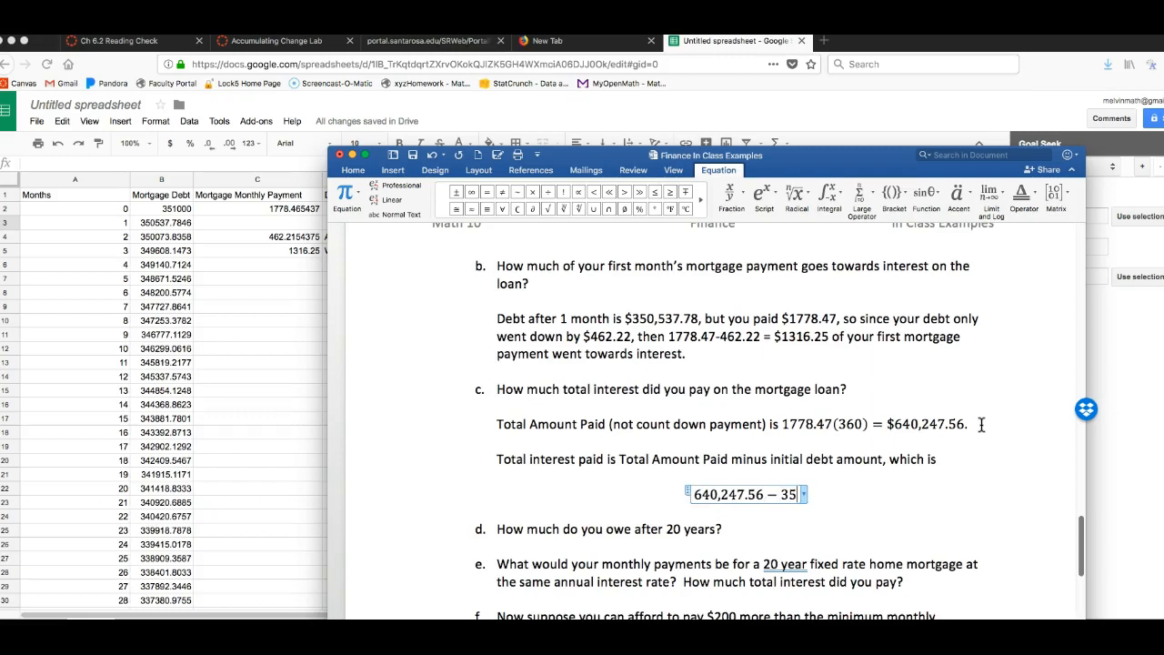
text(1,000=)
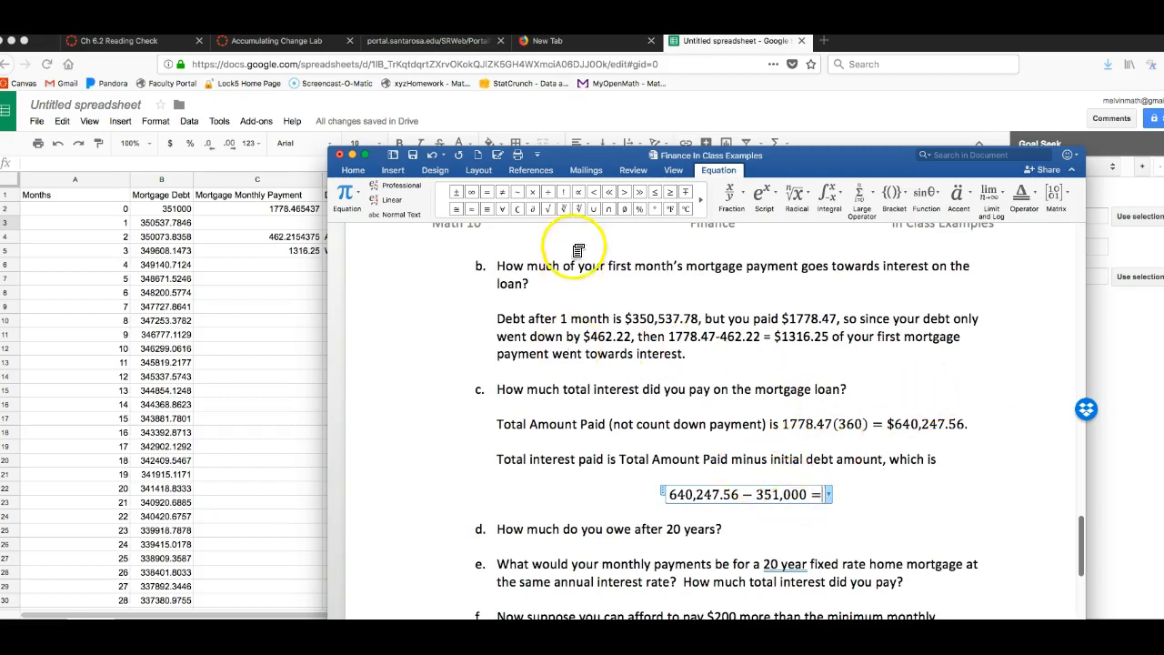
- Switch to the Google Sheets spreadsheet and enter the heading "Total Interest Paid" in F1
click(291, 382)
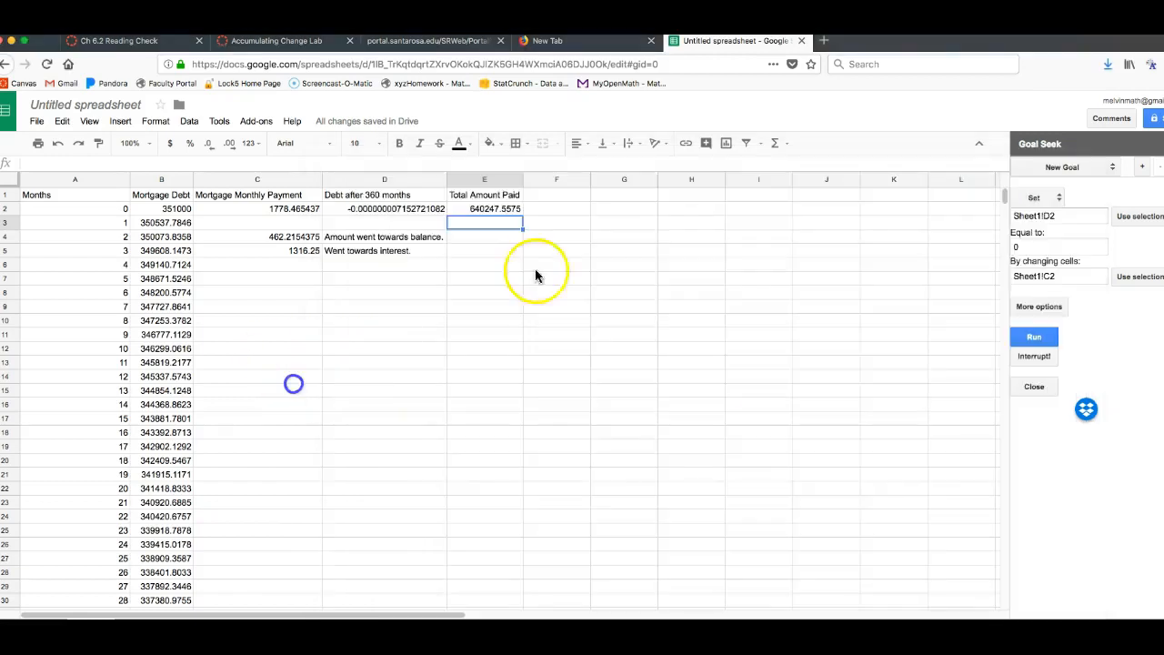
click(549, 192)
text(T)
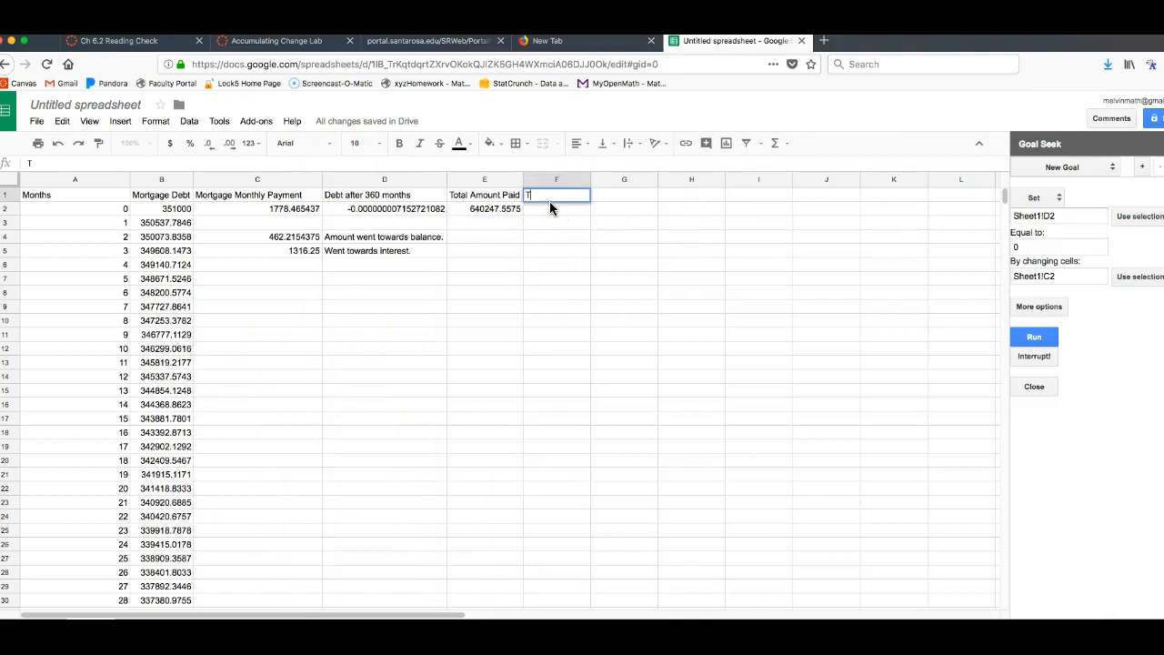
text(otal Interest Paid)
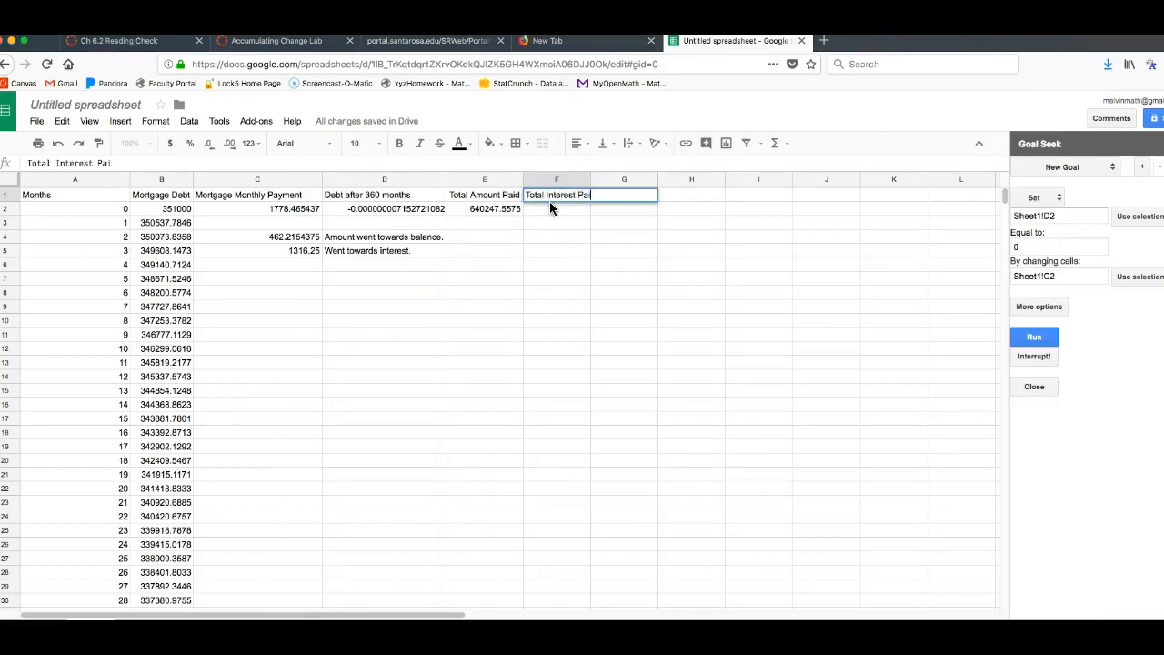
key(Return)
- Calculate the total interest paid in F2 with the formula =E2-B2
text(=)
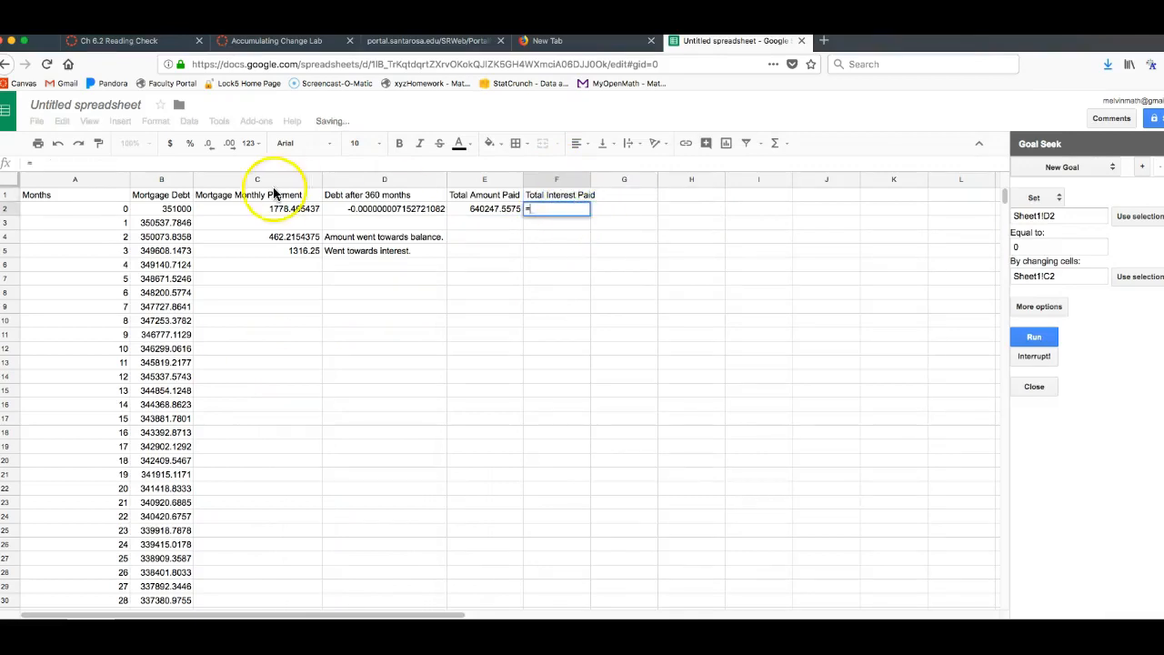
click(494, 212)
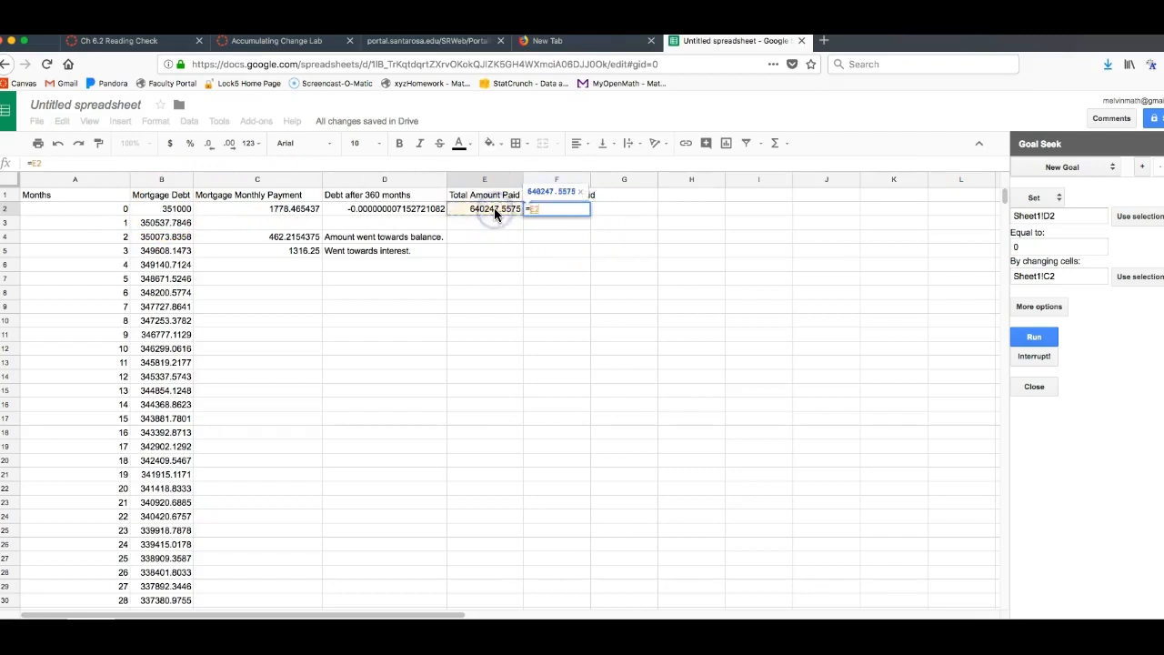
text(-)
click(143, 209)
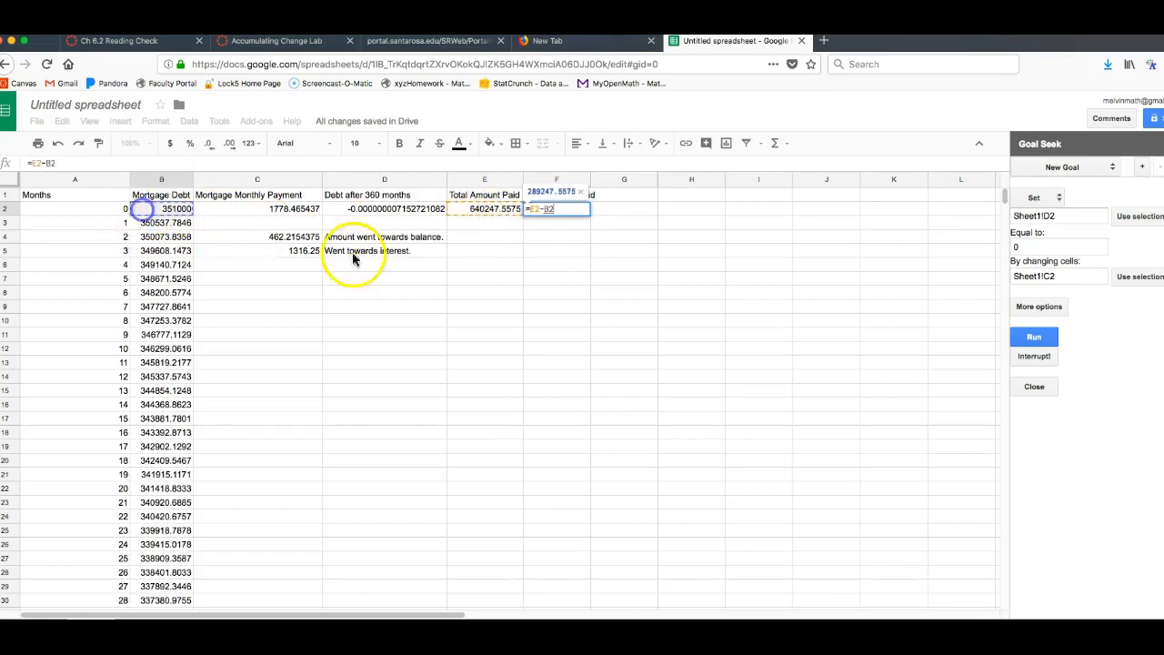
key(Return)
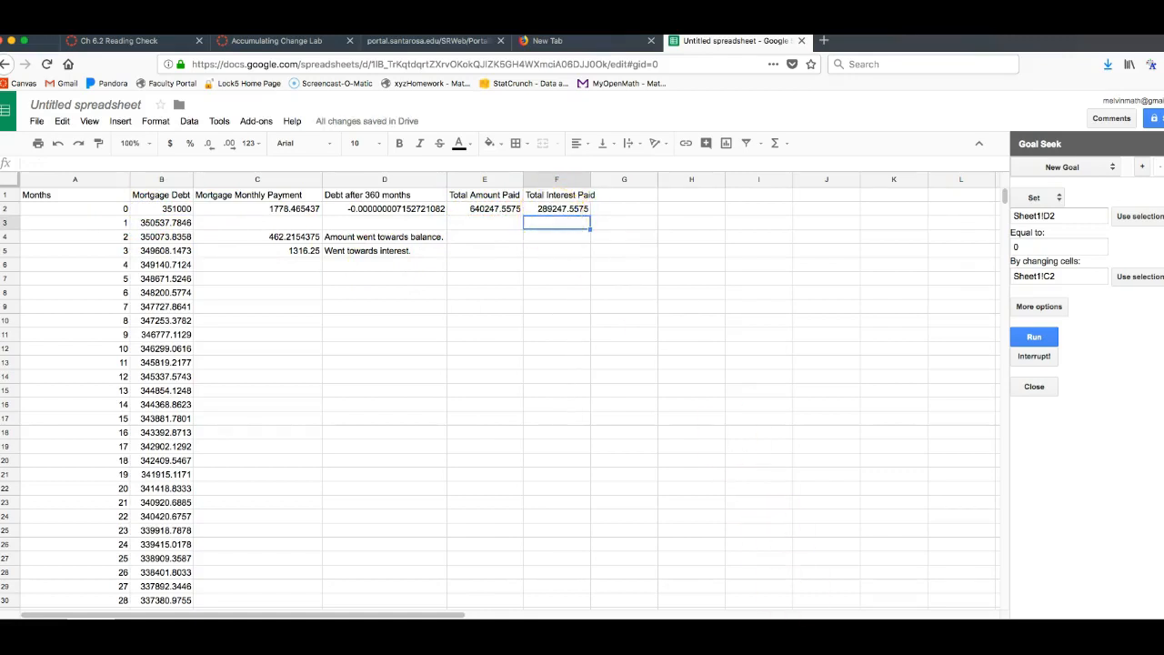
- Switch to the Word document and complete the total interest equation with $289,247.56
key(super+Tab)
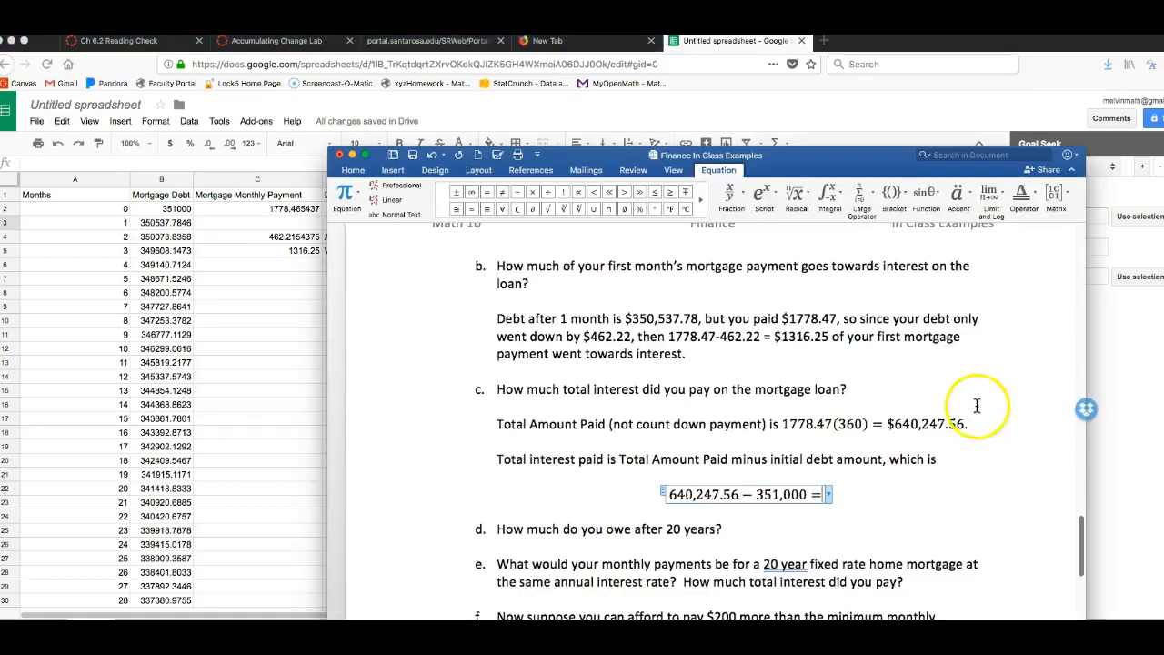
text($289,)
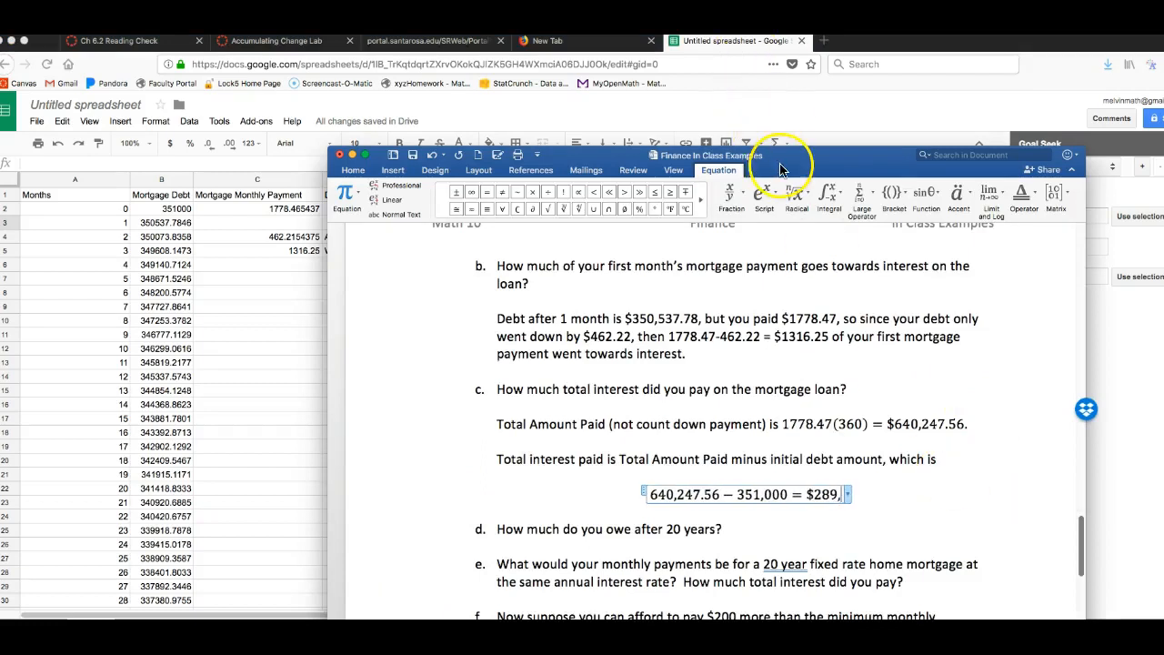
drag(779, 156, 755, 254)
text(247.56)
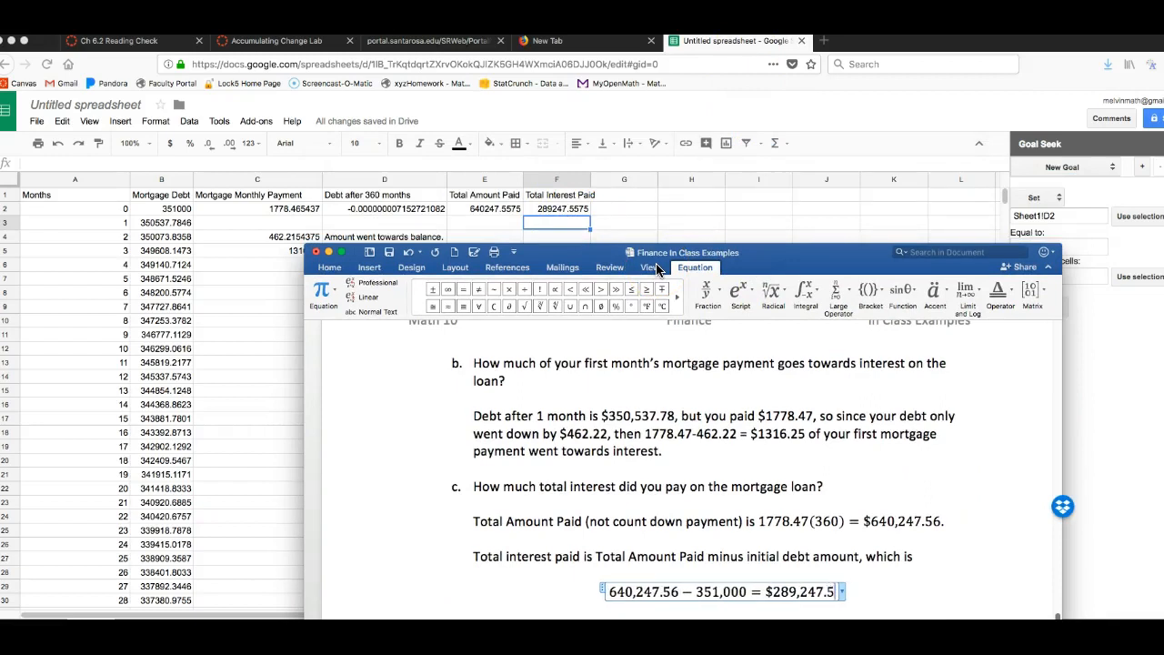
click(796, 252)
drag(796, 252, 725, 81)
click(754, 451)
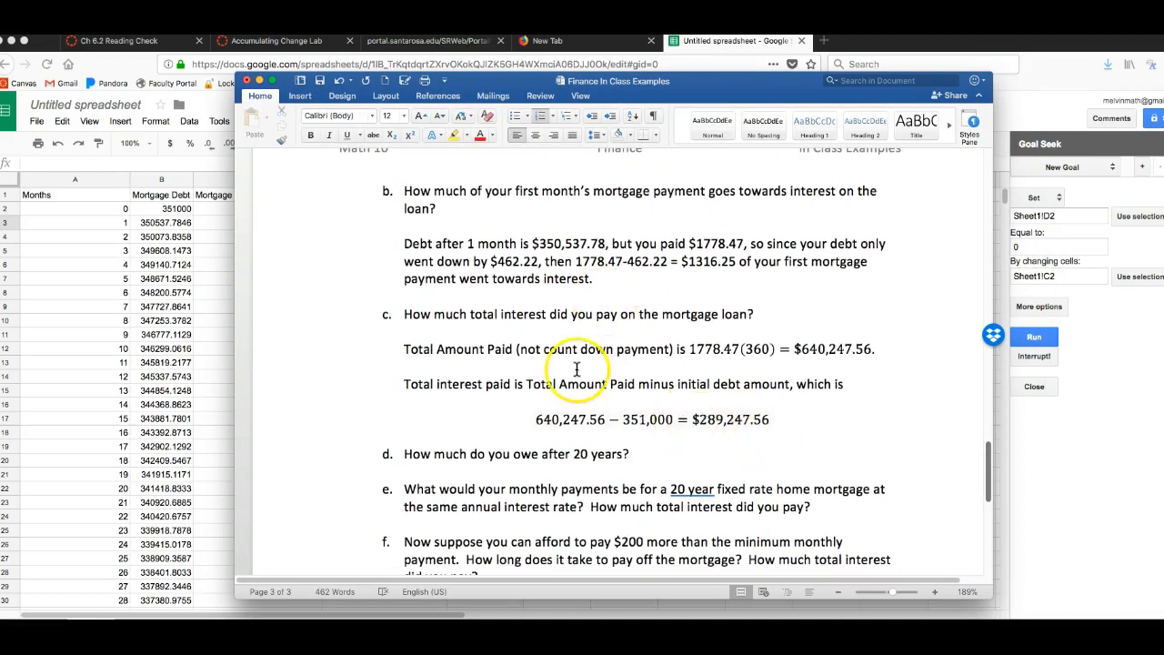
- Start the answer on a new line below question d with "After 20(12)=240 months, you would owe"
scroll(536, 401, down, 2)
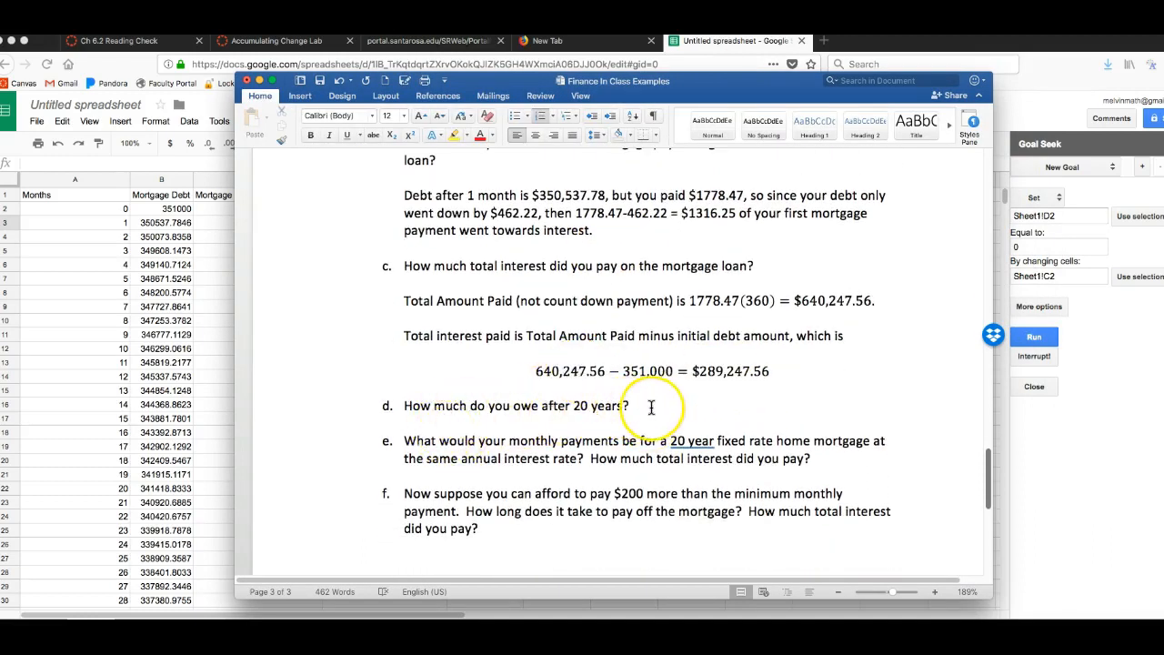
key(Return)
key(BackSpace)
text(After)
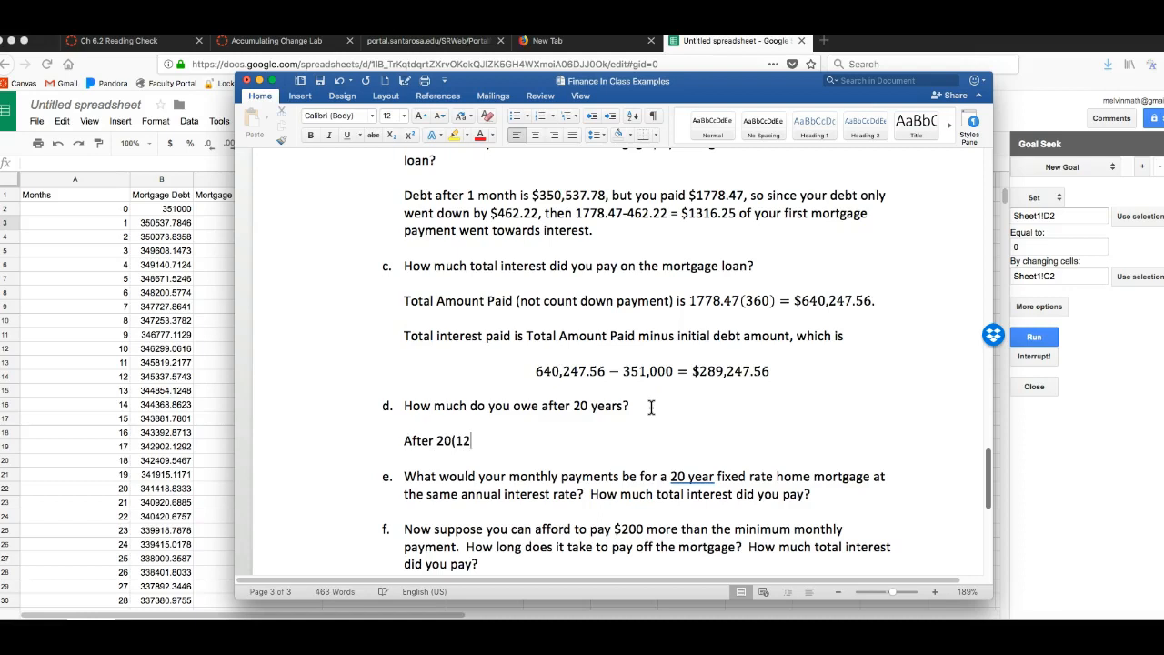
text(20(12)=240 months, you would owe)
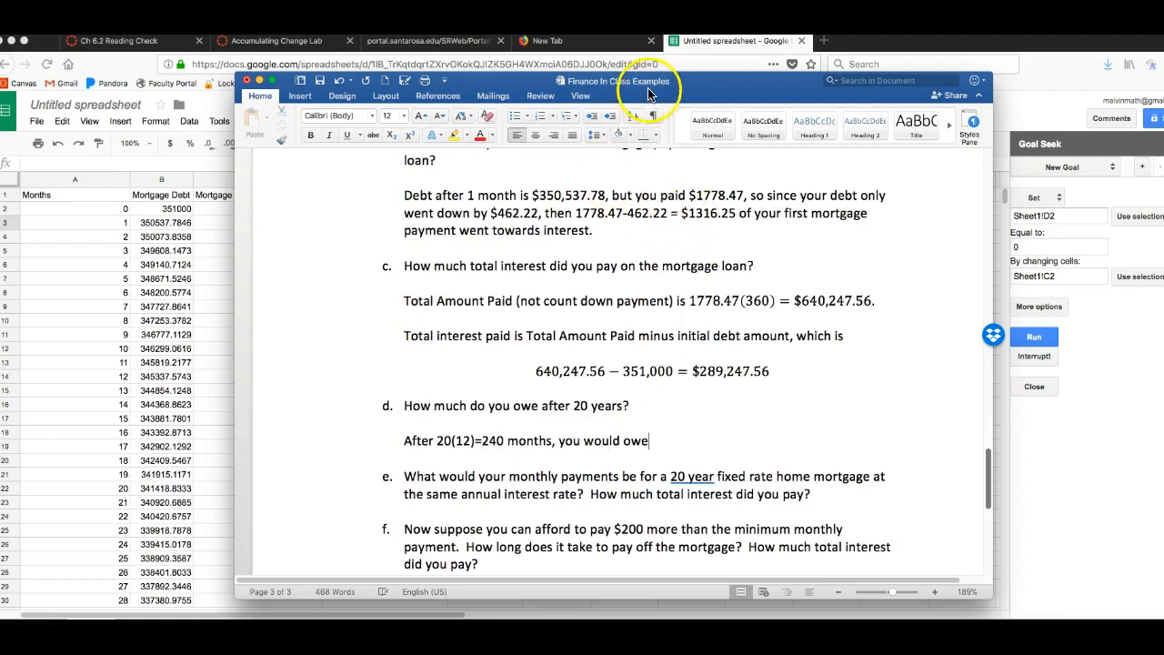
- Switch to the Google Sheets spreadsheet and label the month 240 debt with "Owe after 20 years." in C242
drag(649, 81, 695, 63)
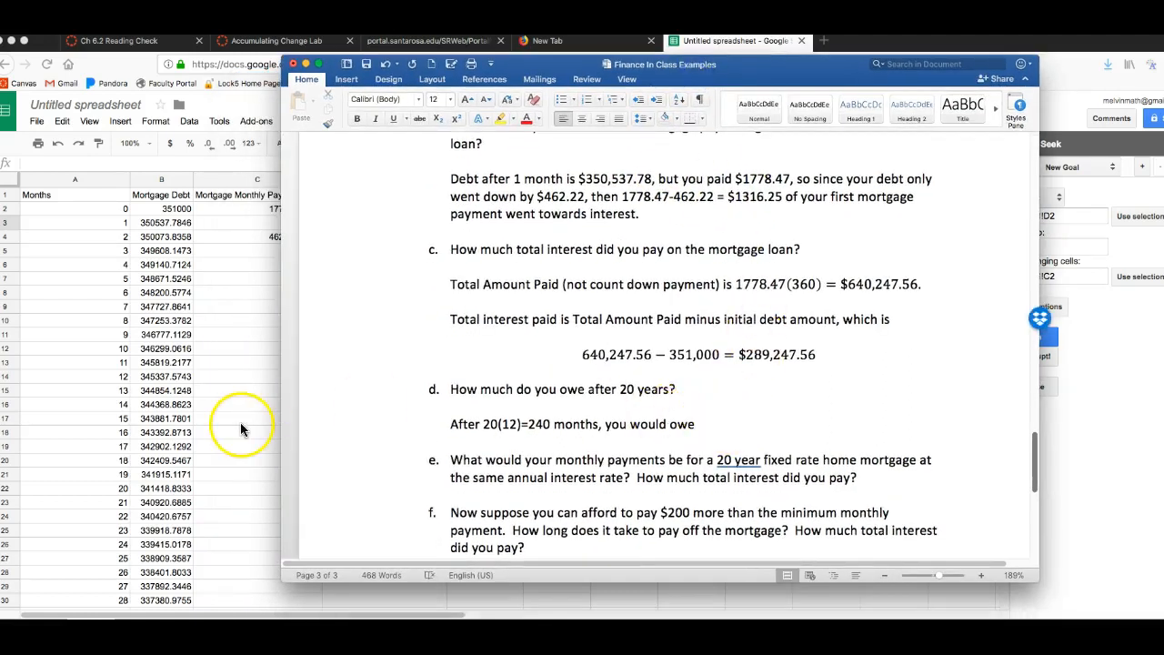
click(240, 358)
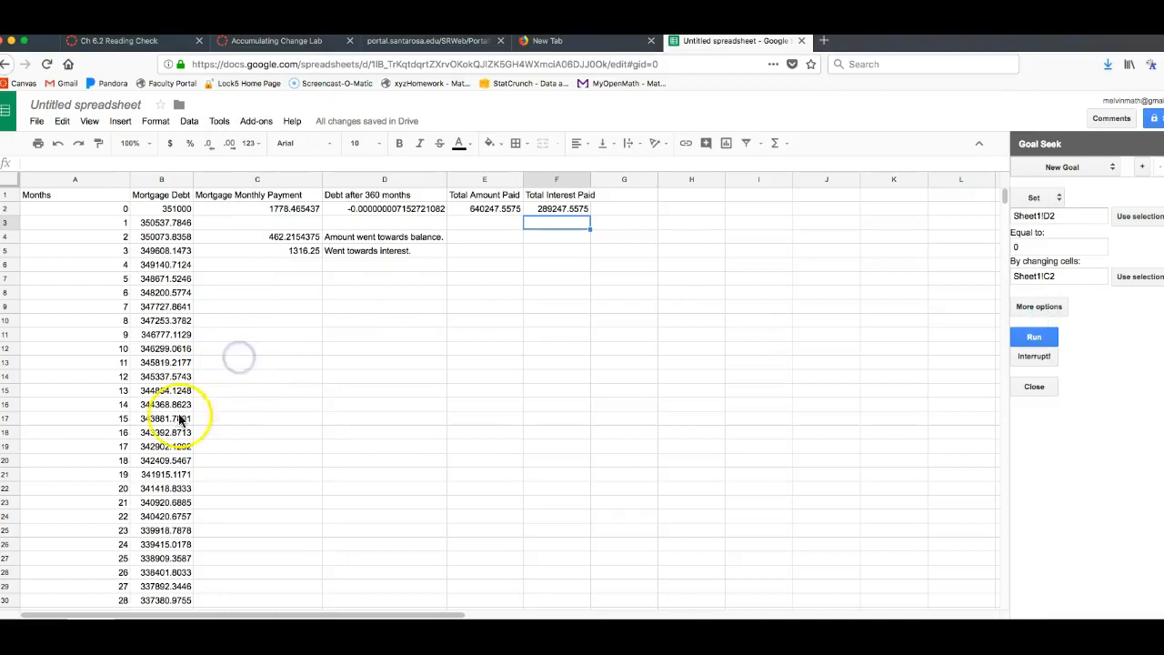
scroll(153, 440, down, 1)
scroll(153, 441, down, 20)
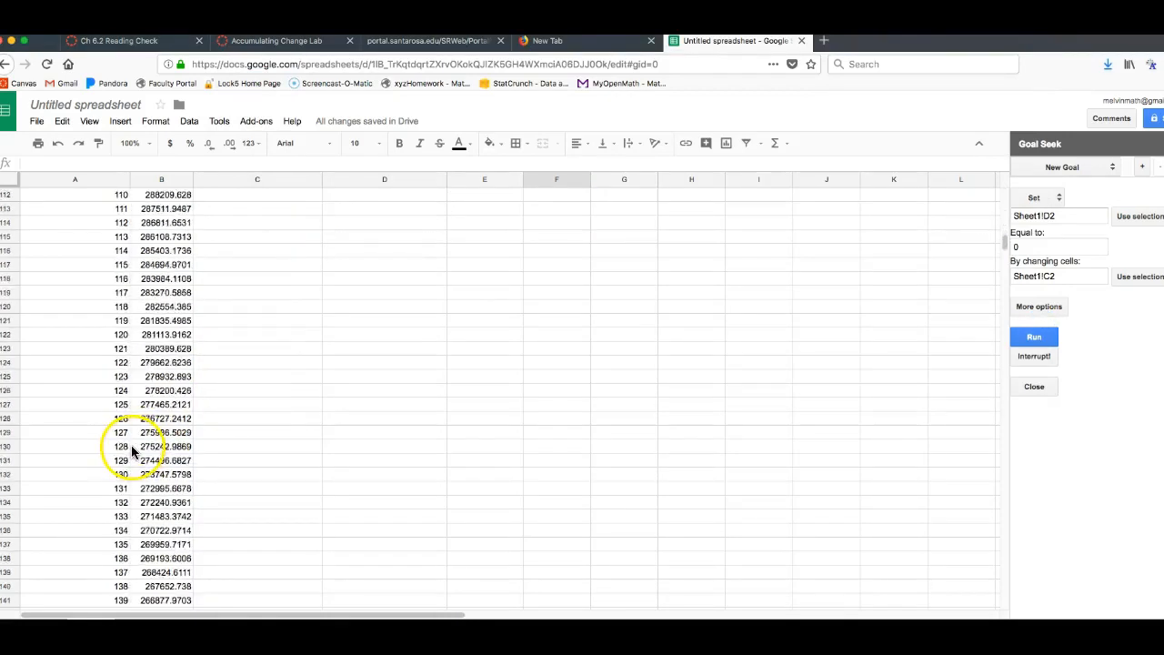
scroll(138, 454, down, 20)
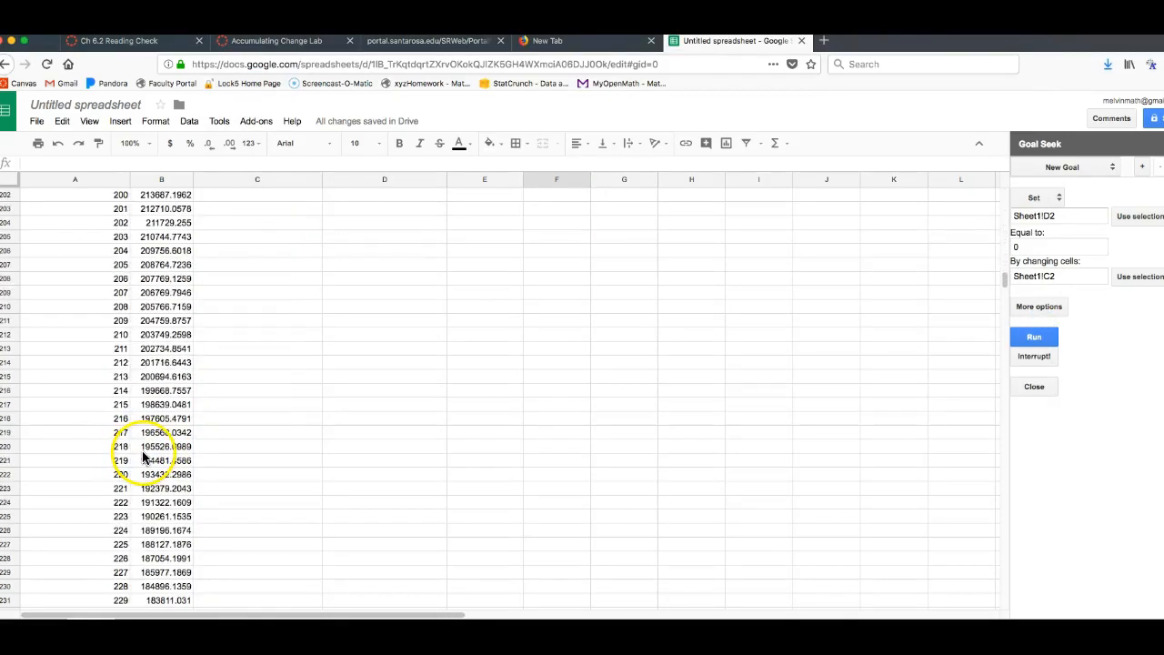
scroll(142, 457, down, 7)
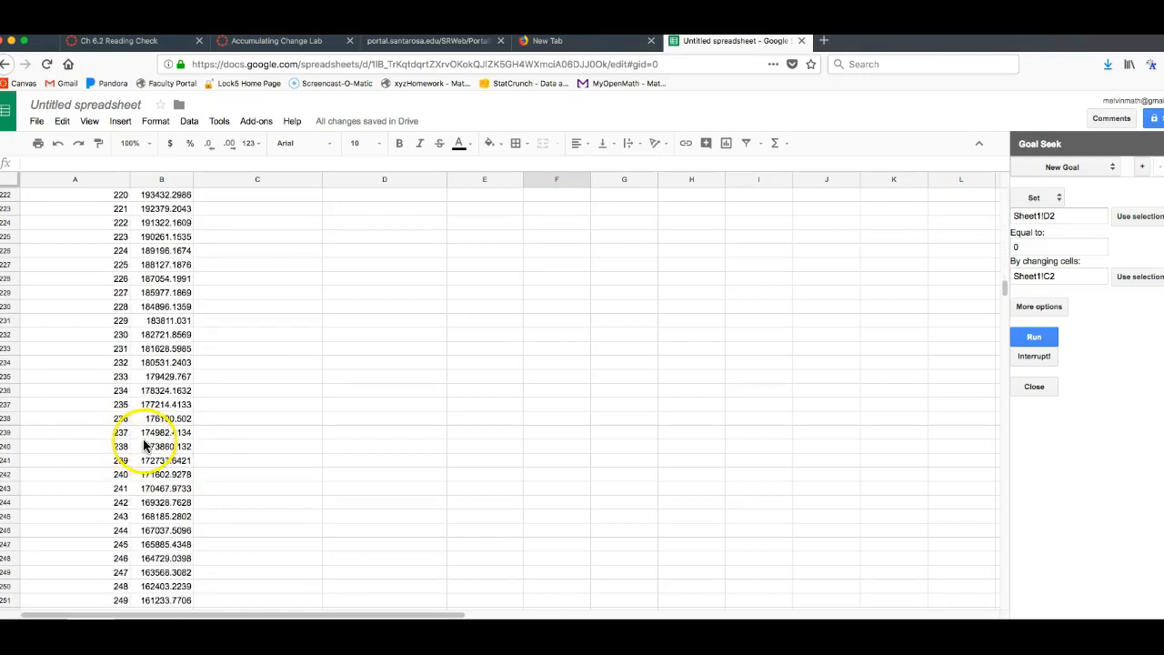
click(218, 406)
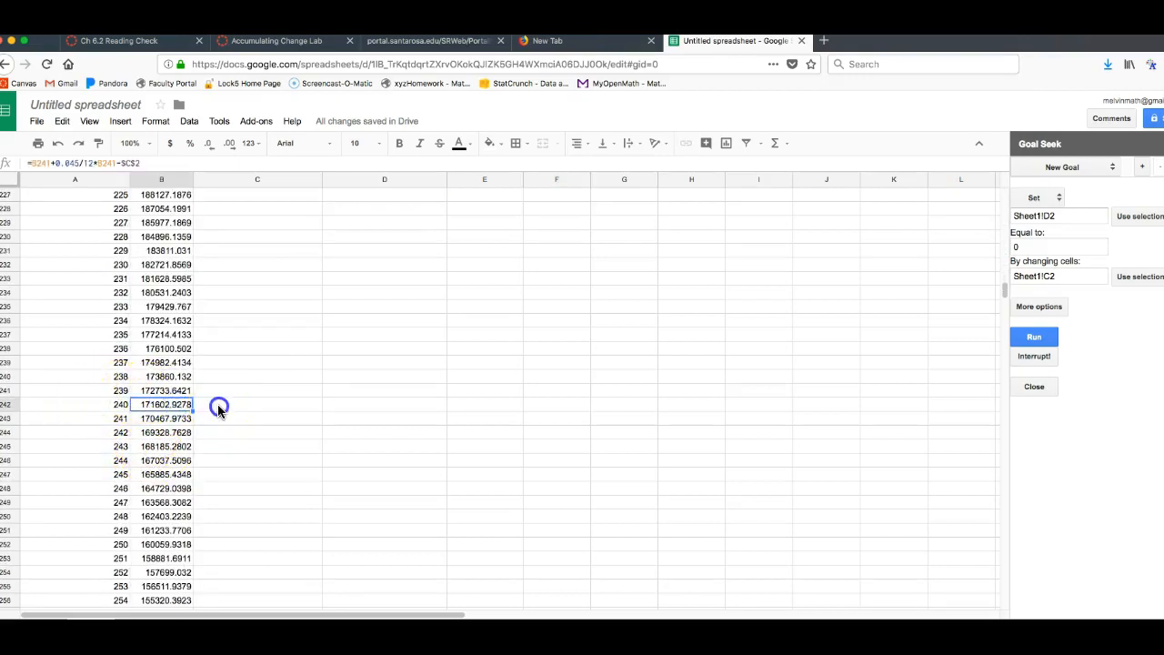
text(Owe after )
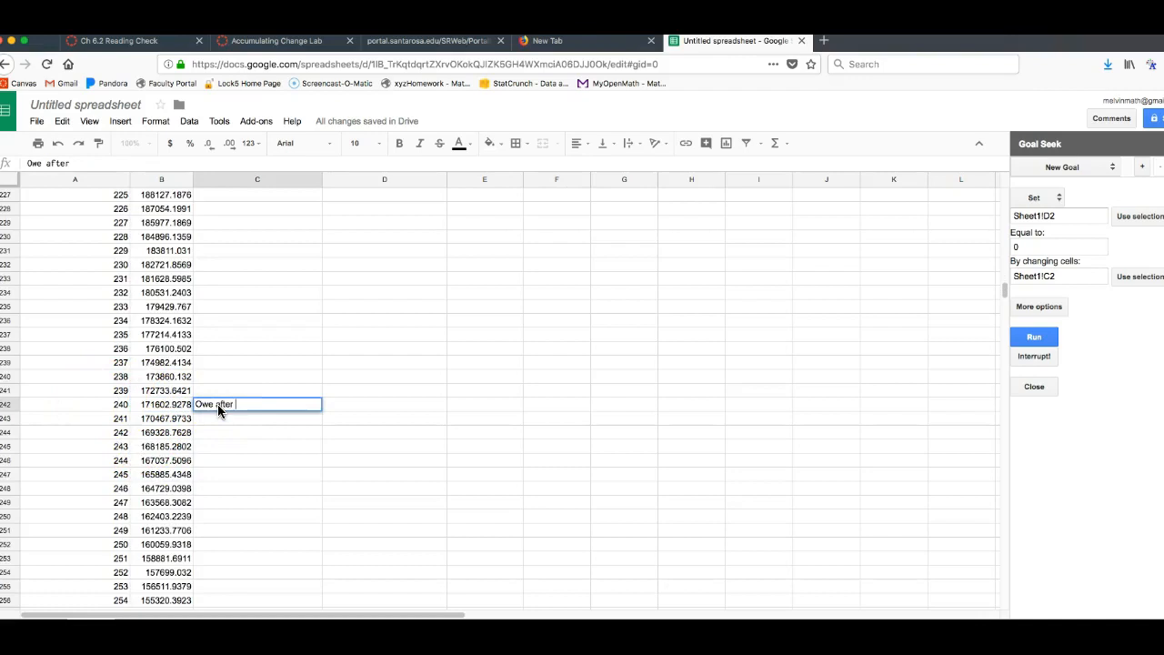
text(20 years.)
- Switch to the Word document and add the amount owed, $171,602., to the end of the question d answer
key(super+Tab)
text($171,)
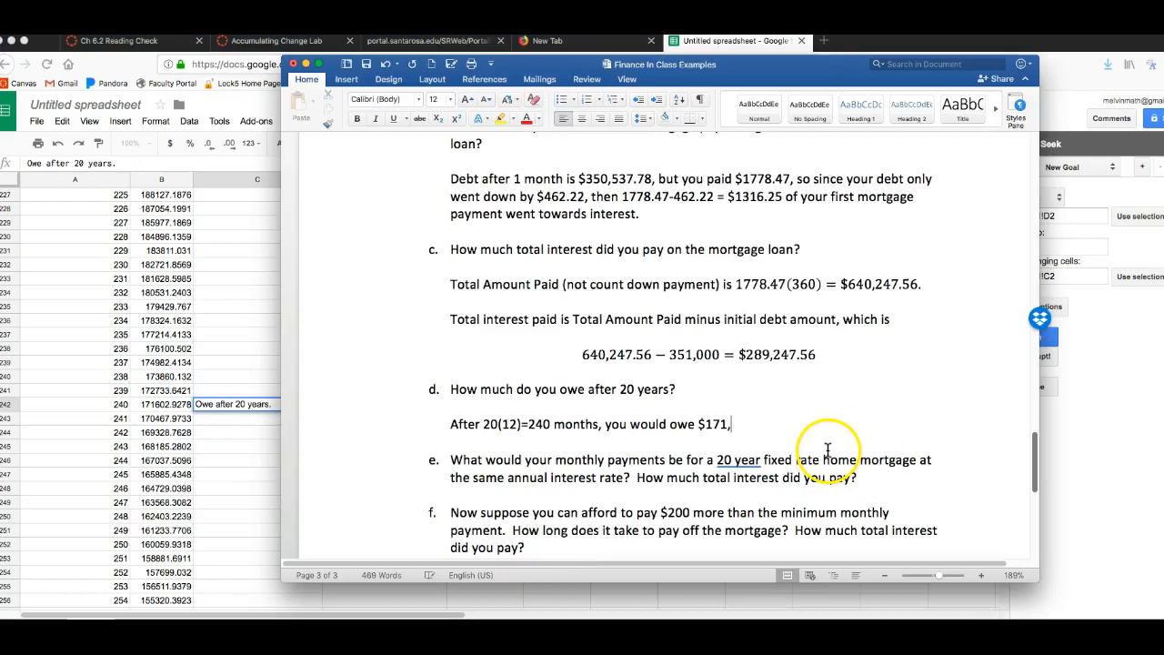
text(602.)
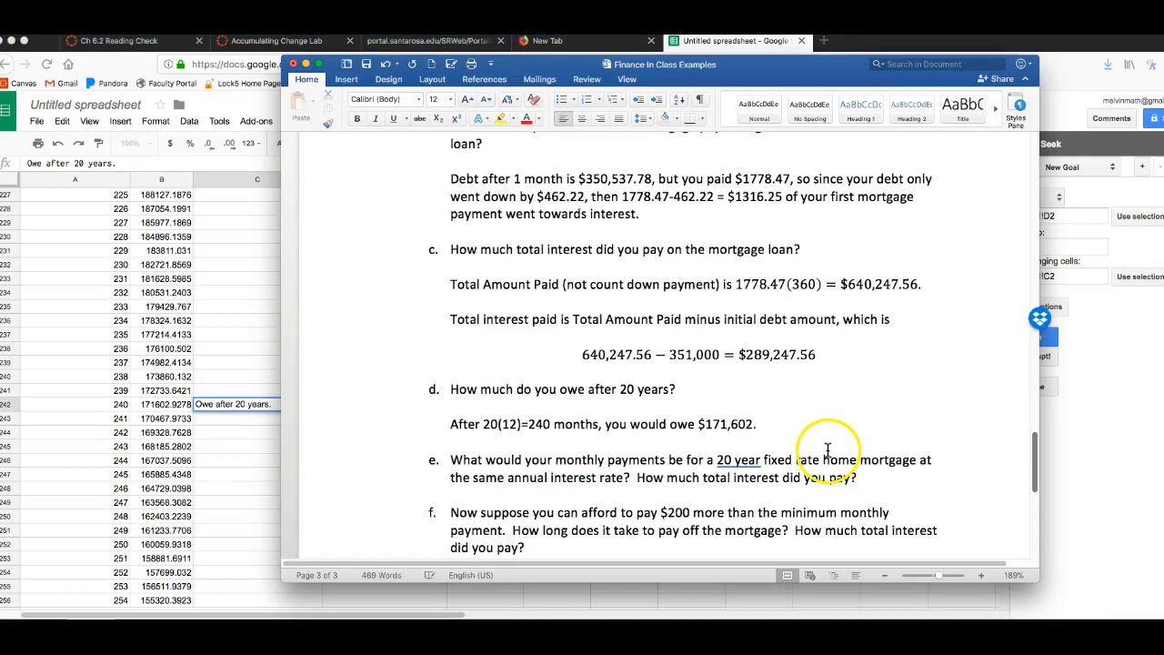